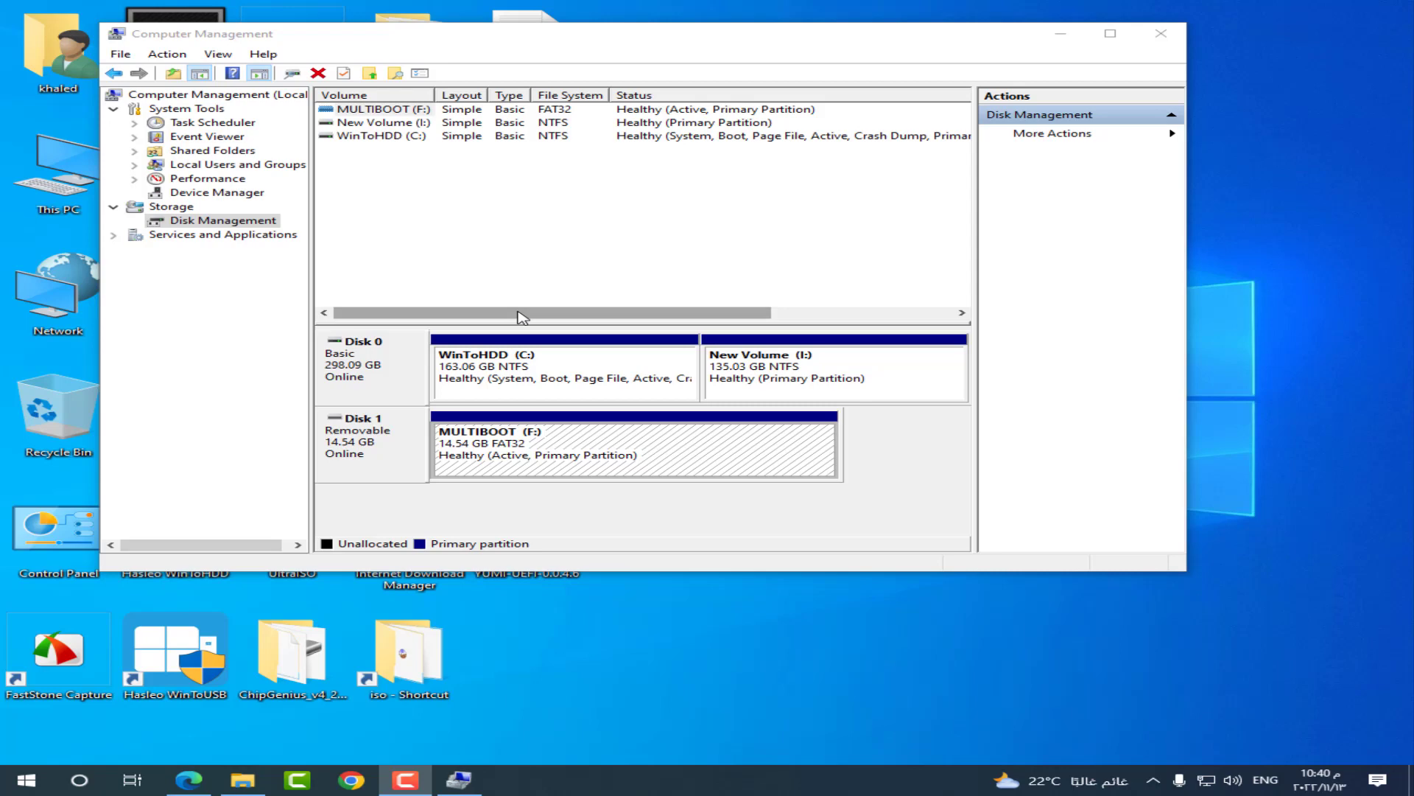
# Step: Check the partition style of Disk 0 in its device properties and close Computer Management
pyautogui.rightClick(48, 190)
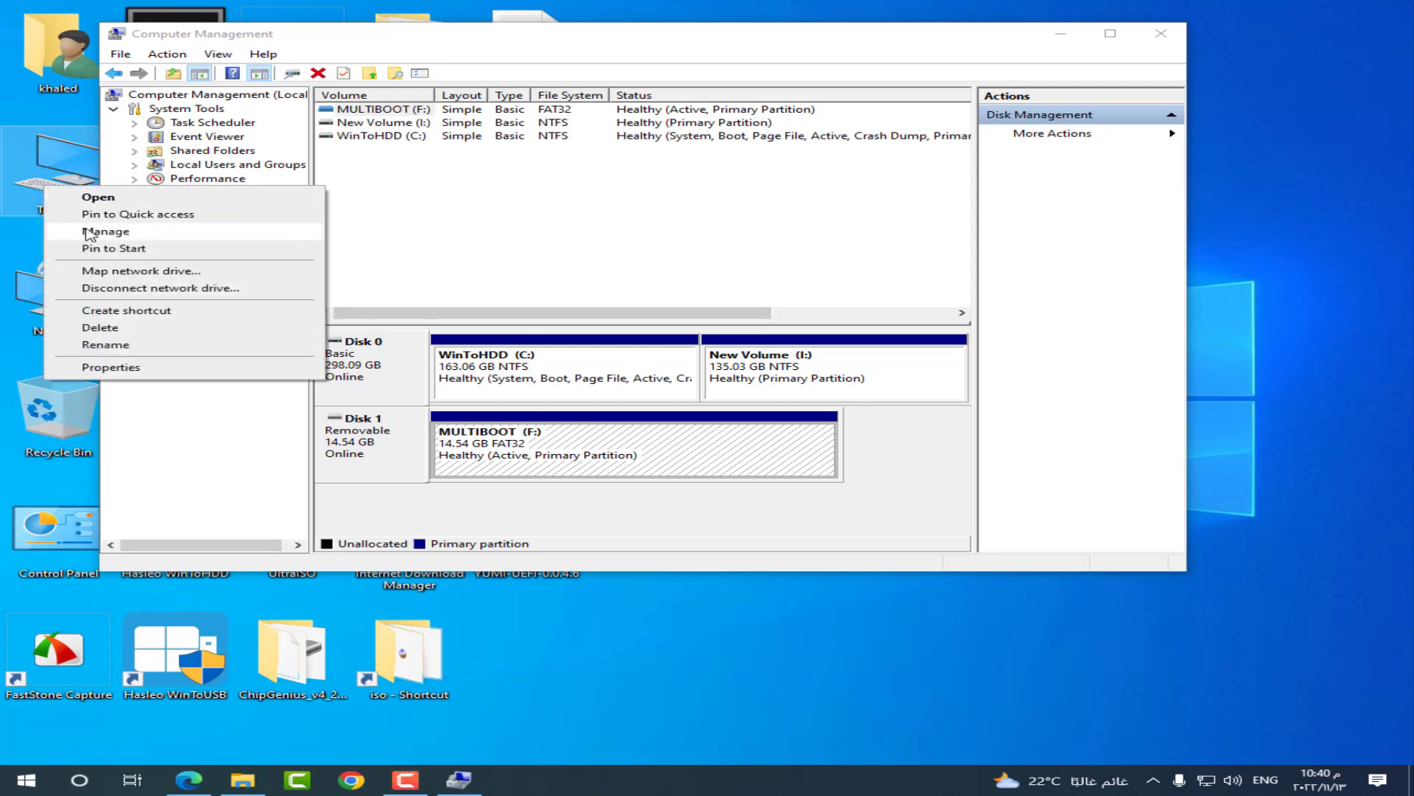
pyautogui.click(397, 252)
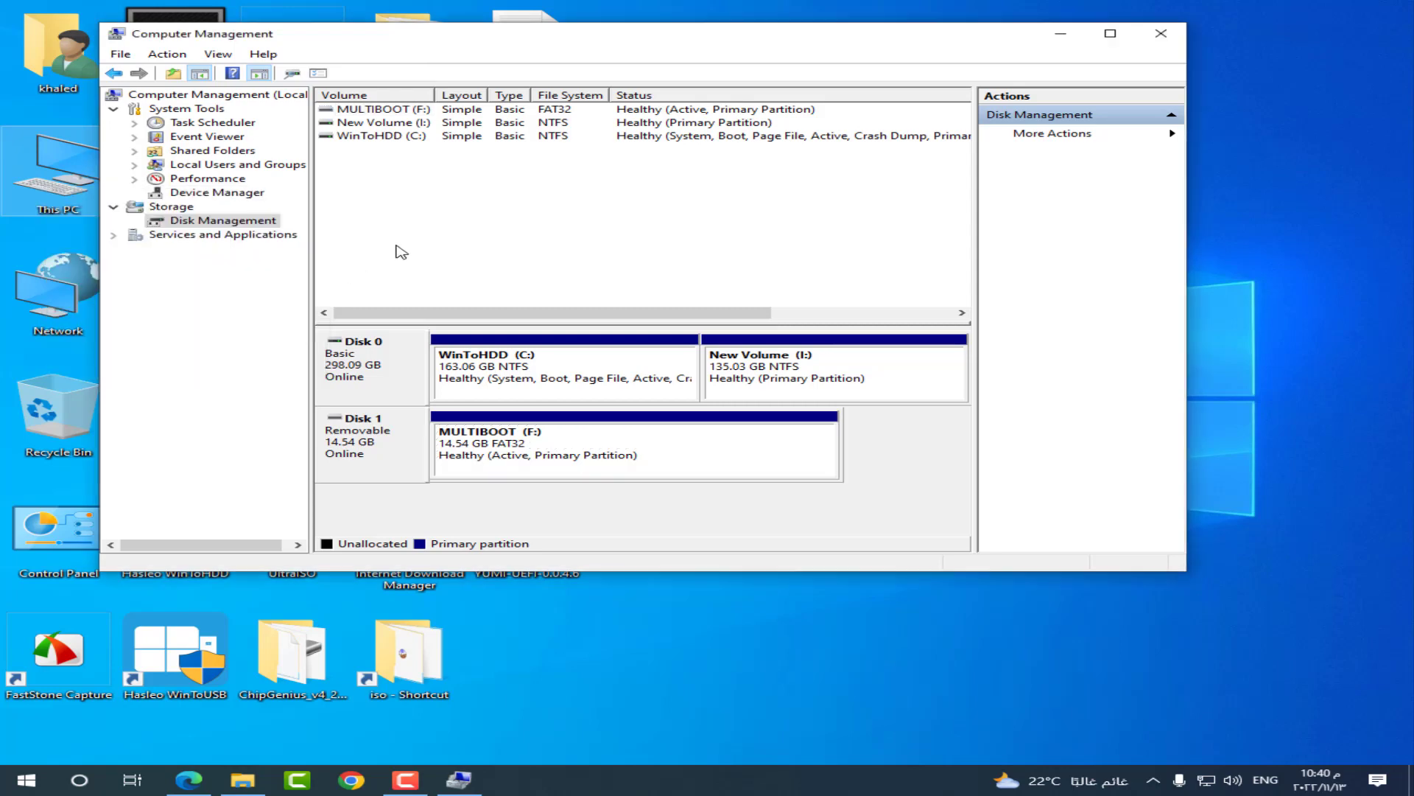
pyautogui.rightClick(357, 361)
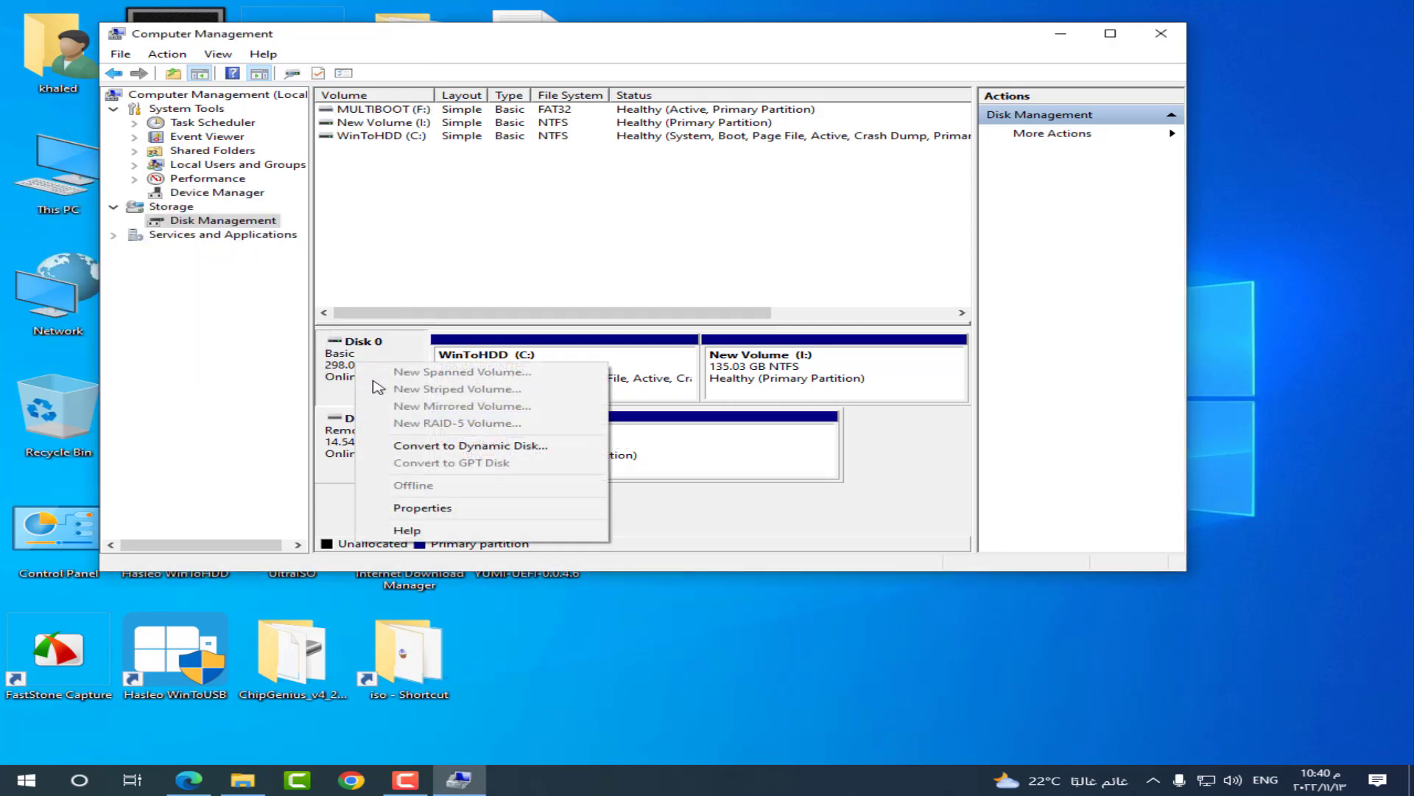
pyautogui.click(445, 508)
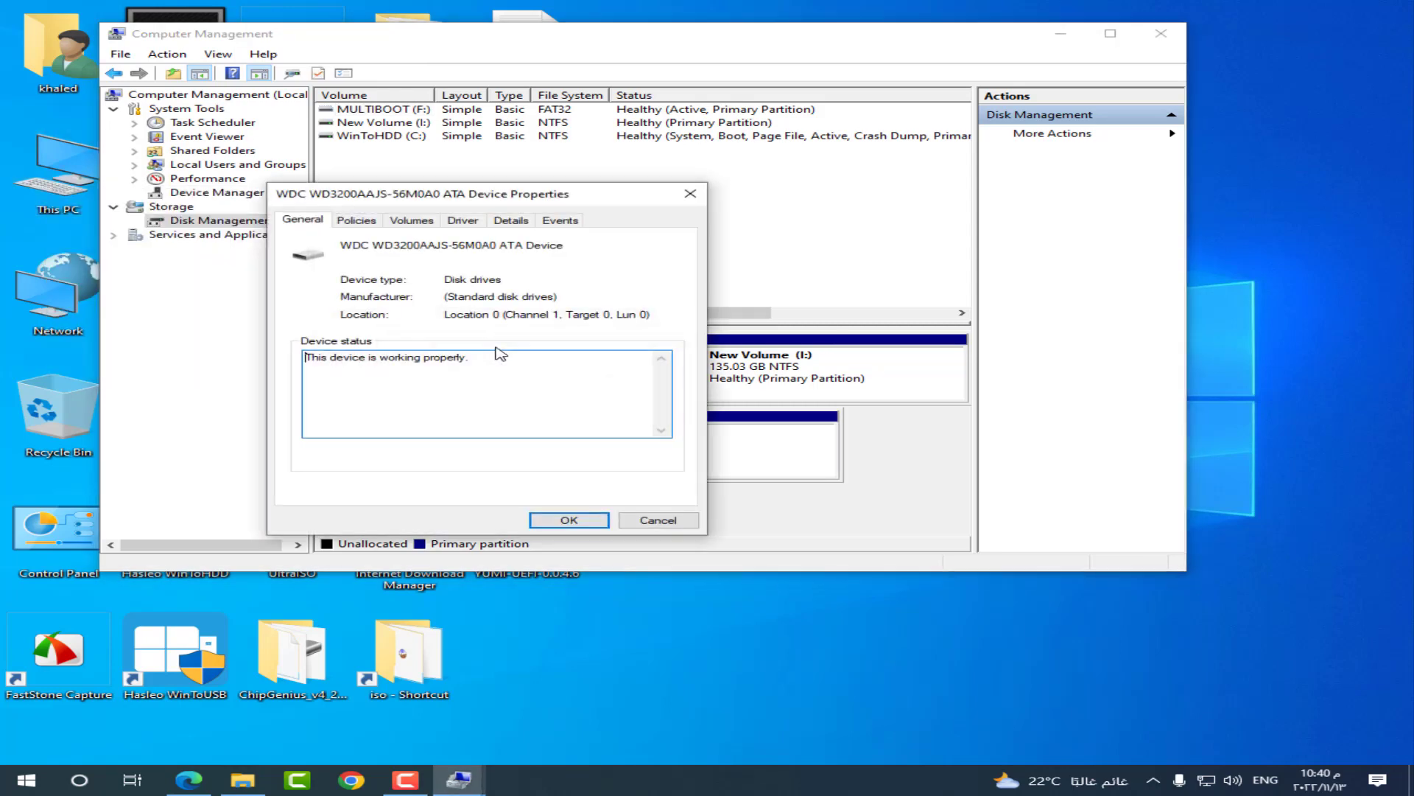
pyautogui.click(417, 222)
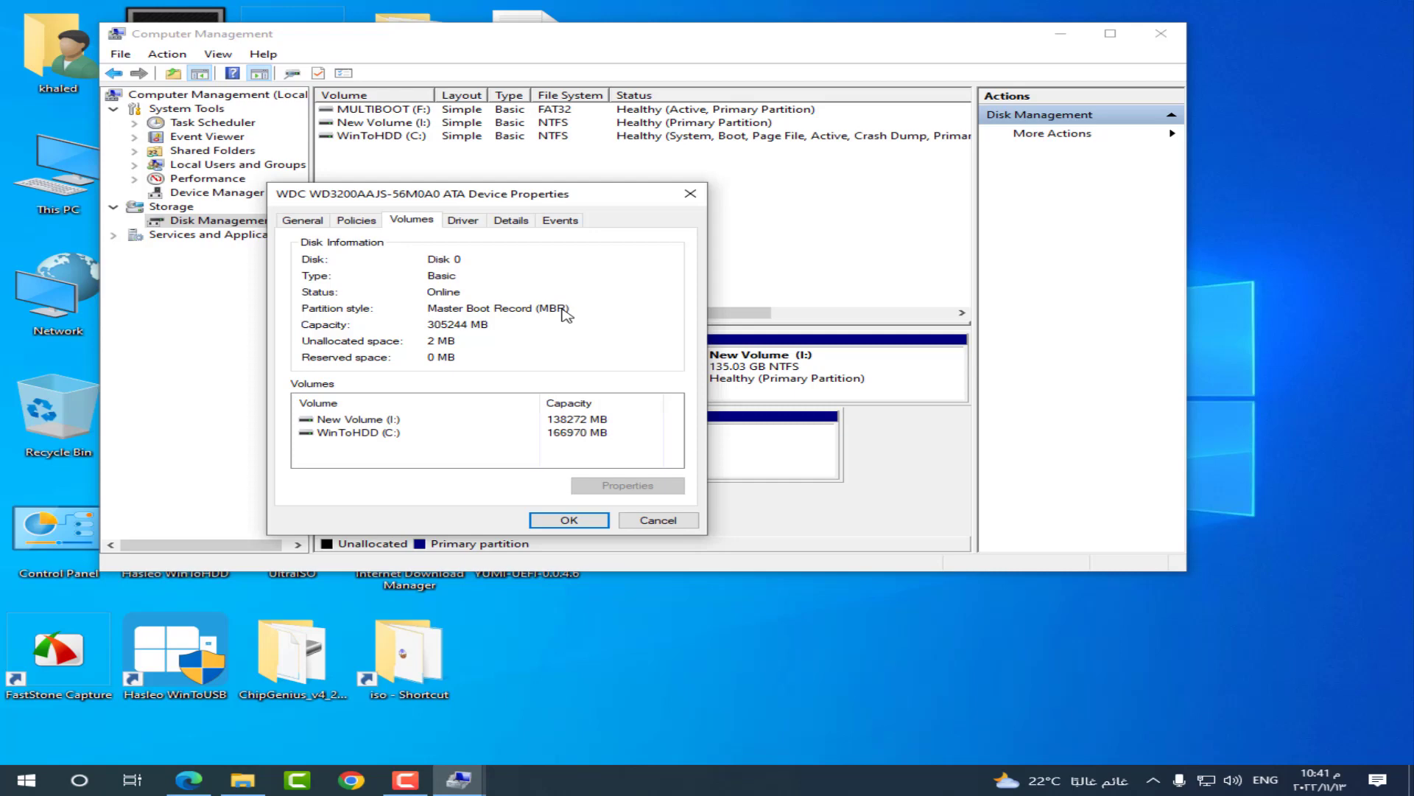
pyautogui.click(690, 196)
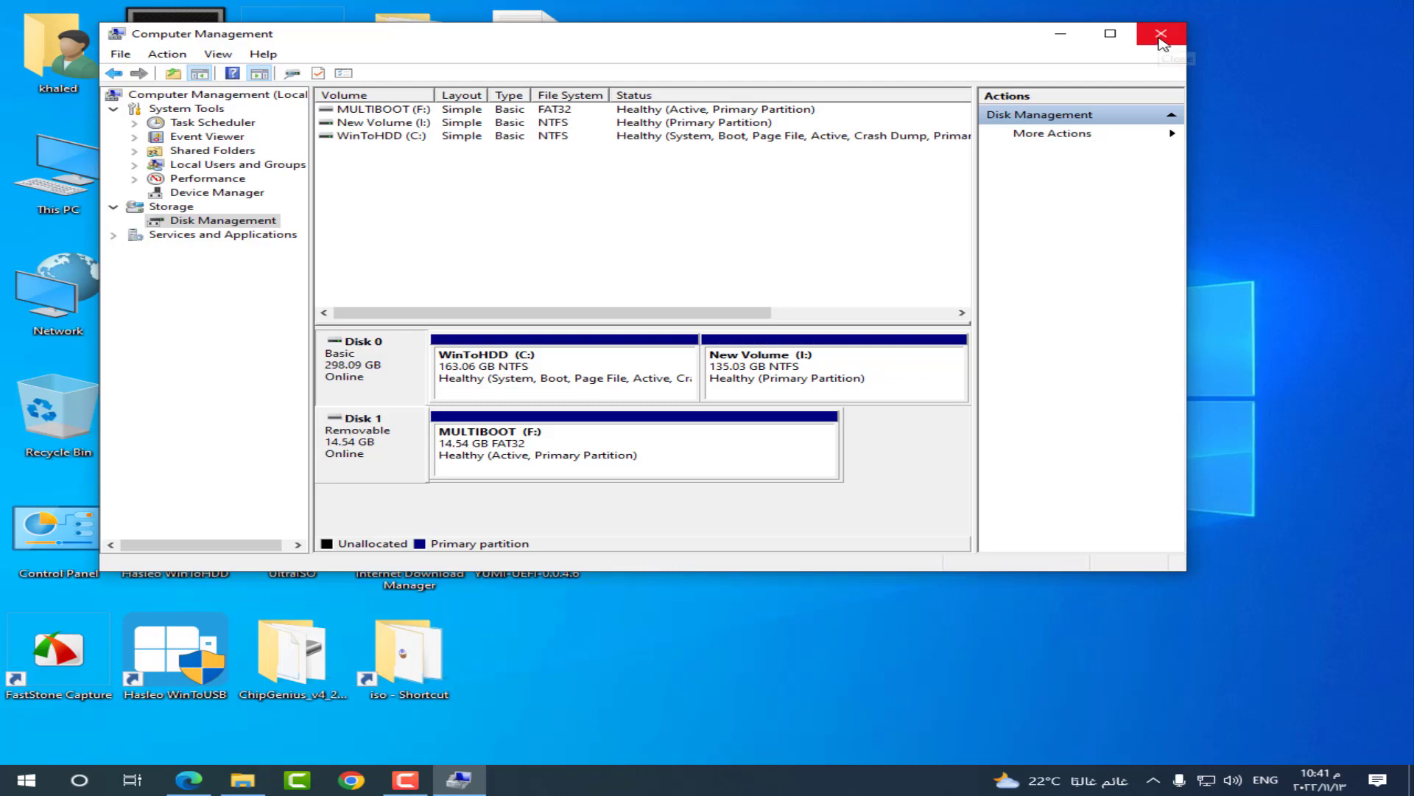
pyautogui.click(1161, 38)
# Step: Switch to Microsoft Edge and examine the exFAT, Legacy and UEFI versions of YUMI on the Pendrivelinux page
pyautogui.click(188, 779)
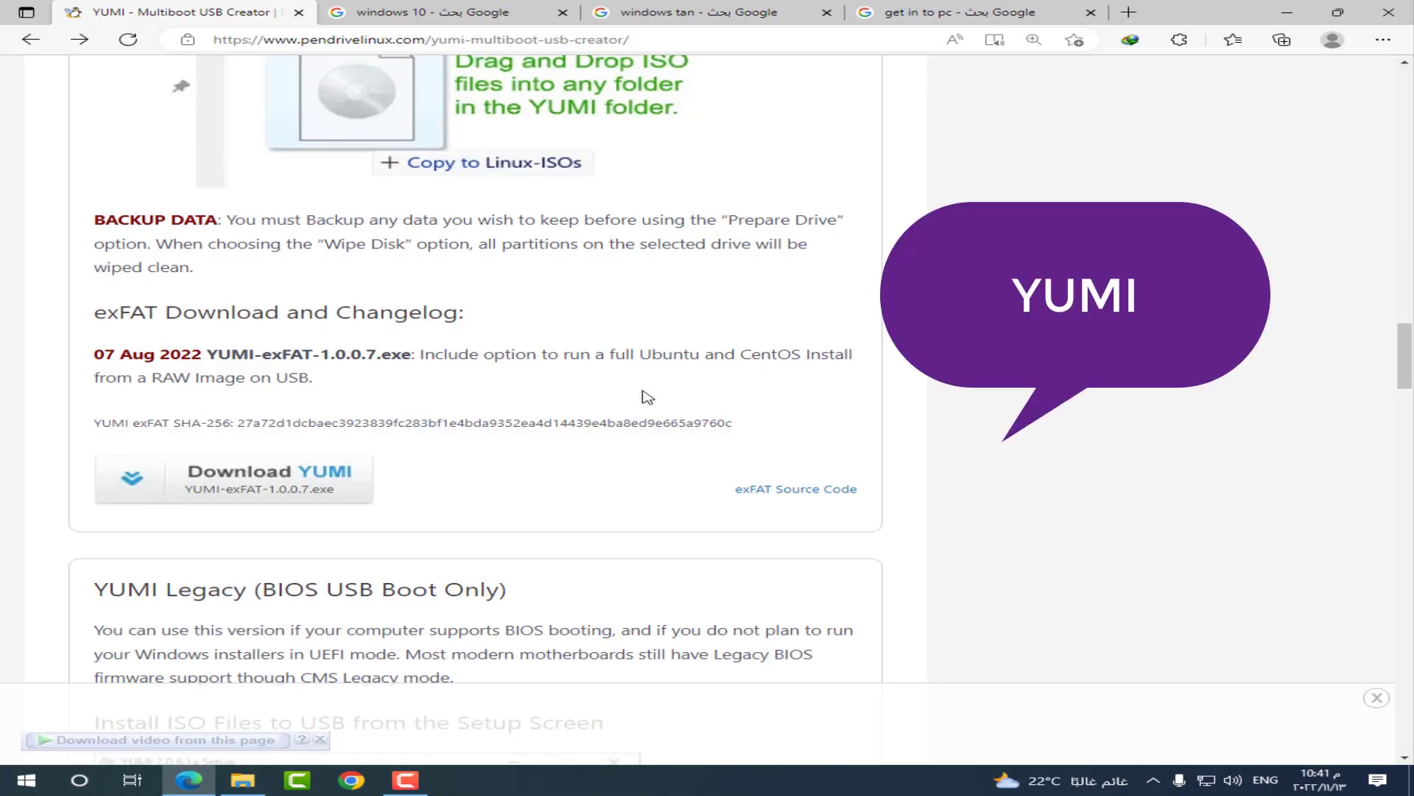
pyautogui.scroll(2, 751, 254)
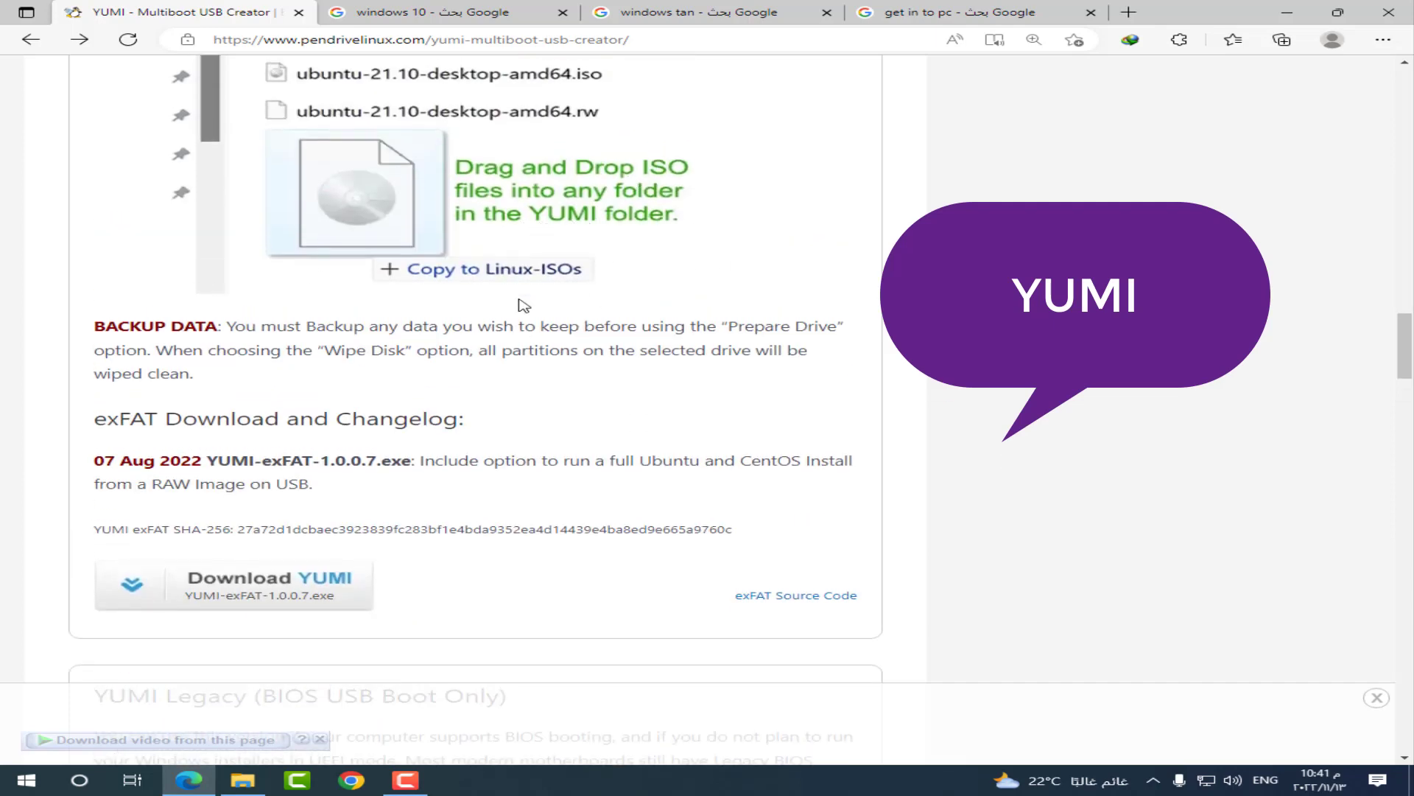
pyautogui.scroll(3, 479, 369)
pyautogui.scroll(-4, 479, 368)
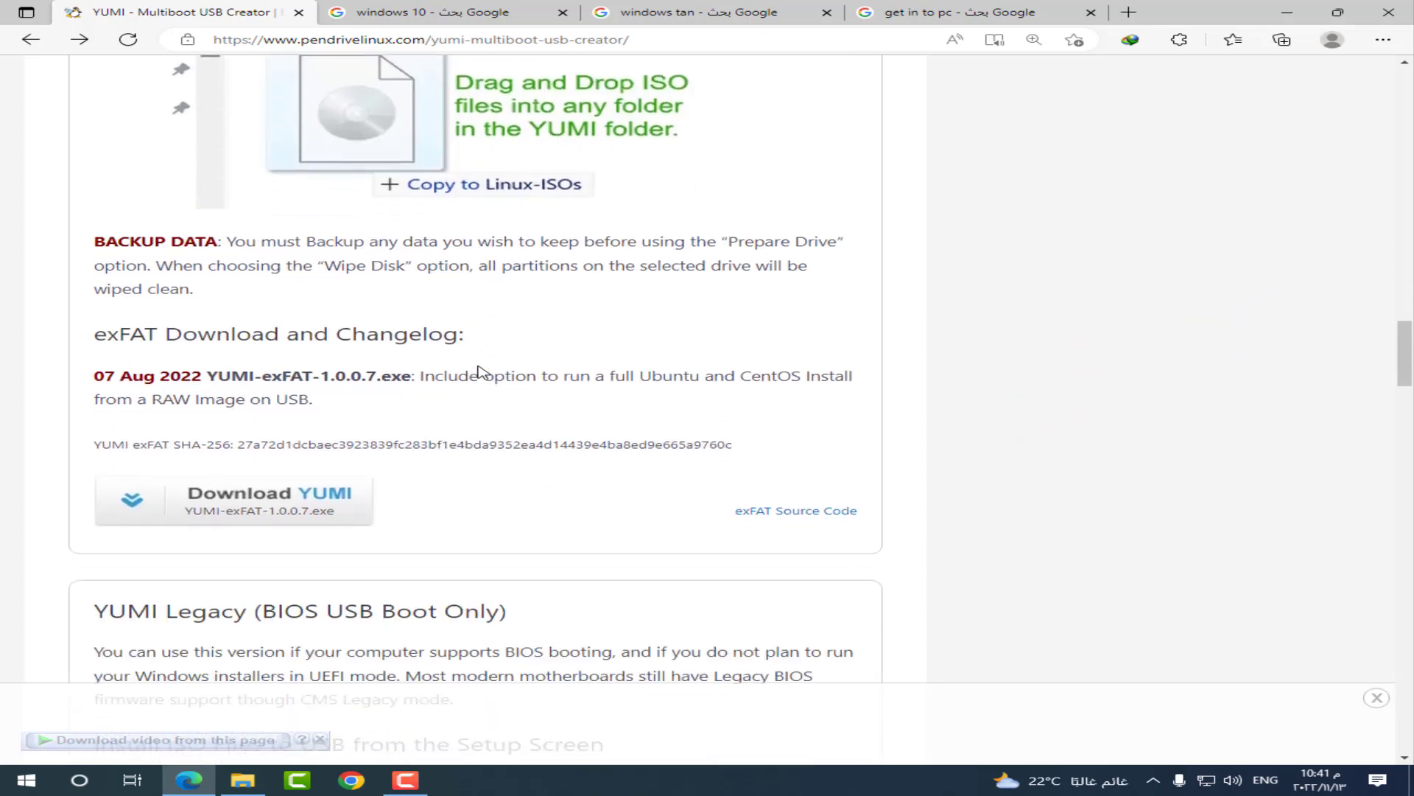
pyautogui.scroll(-2, 287, 483)
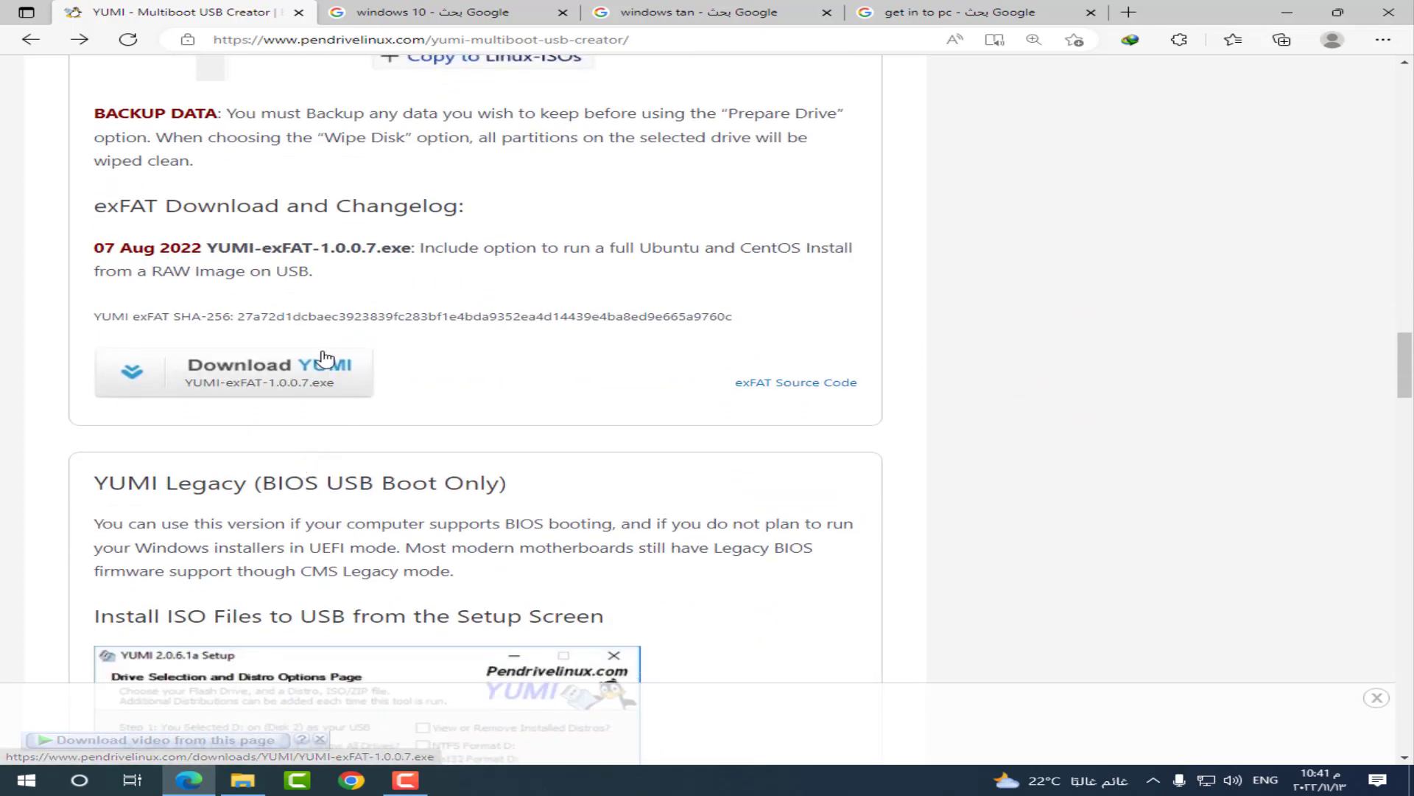
pyautogui.scroll(-15, 355, 386)
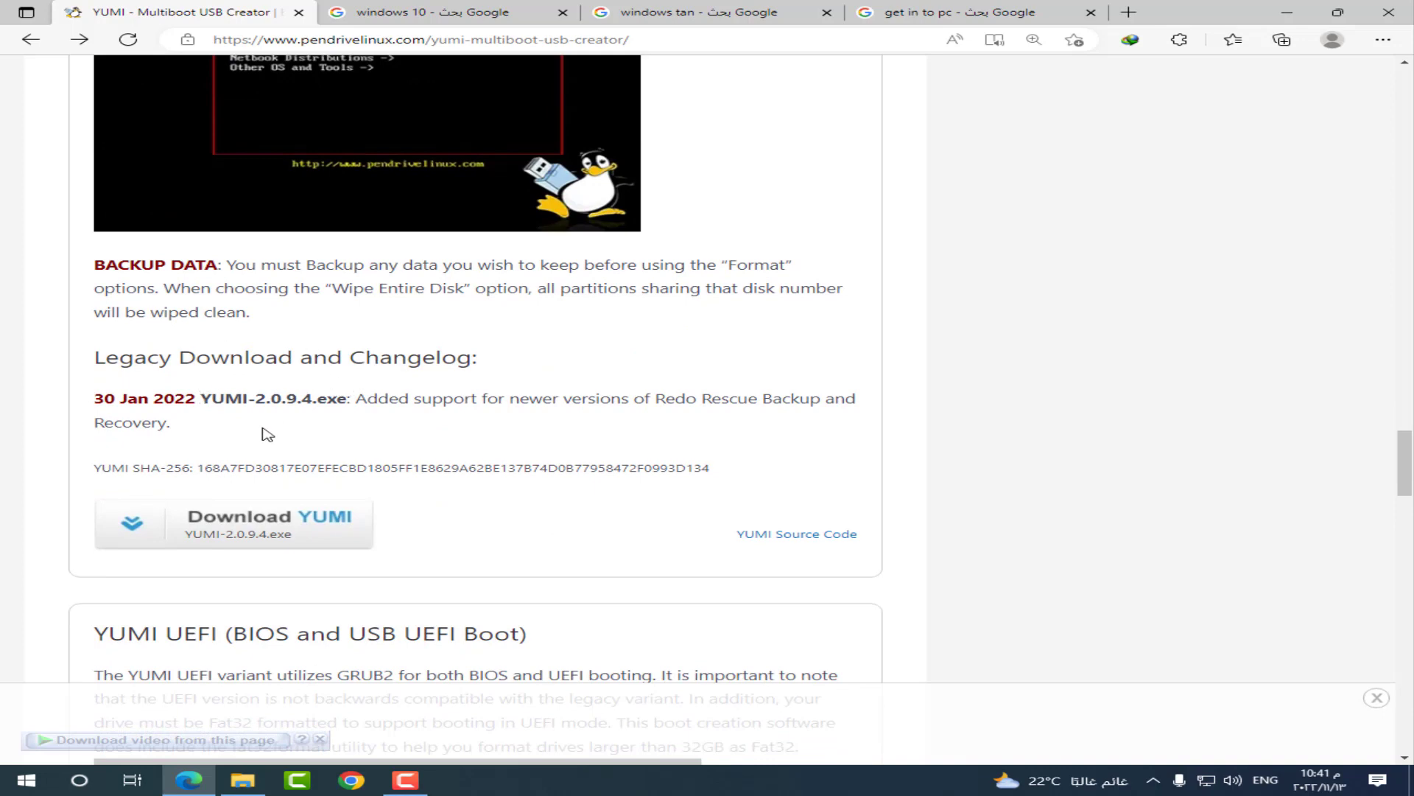
pyautogui.scroll(12, 298, 441)
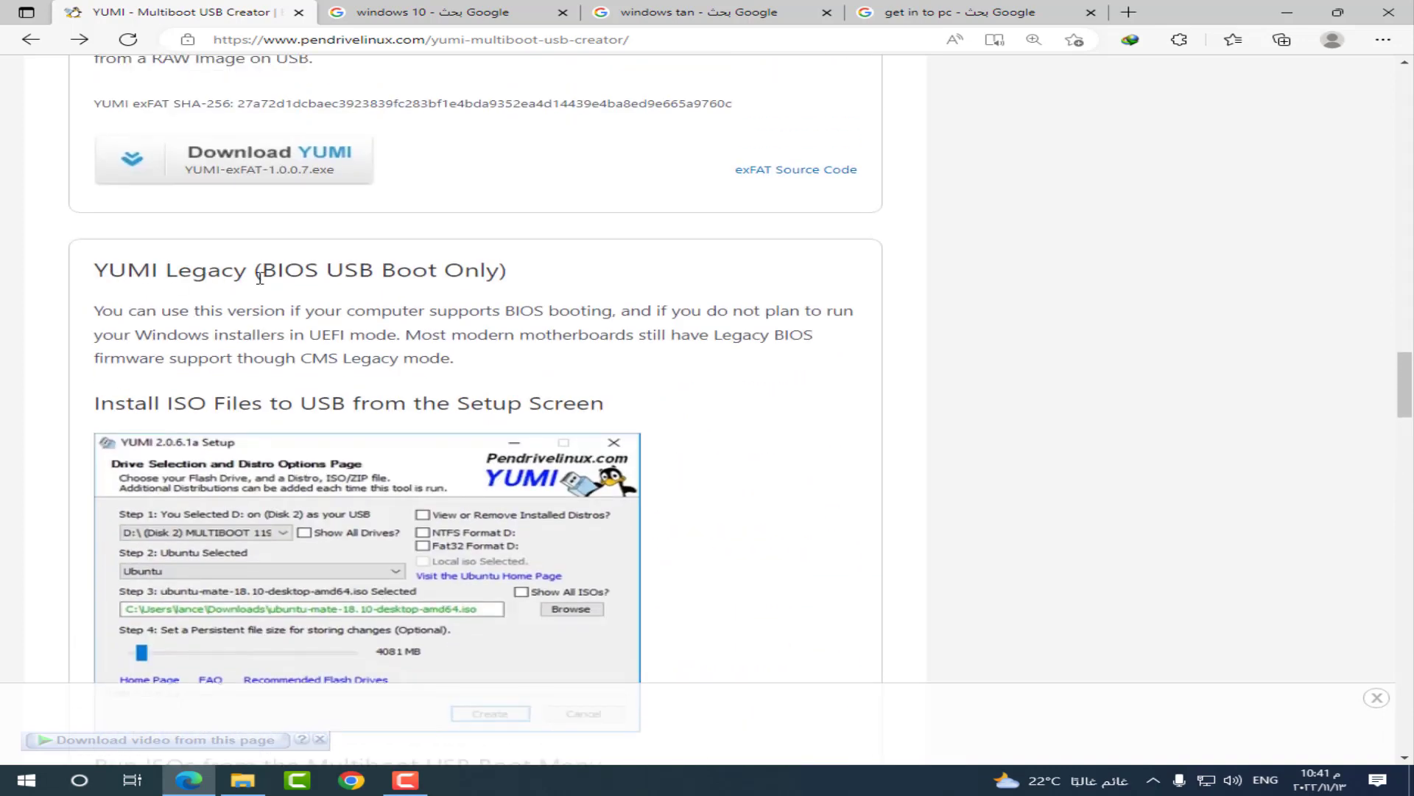
pyautogui.scroll(-12, 259, 278)
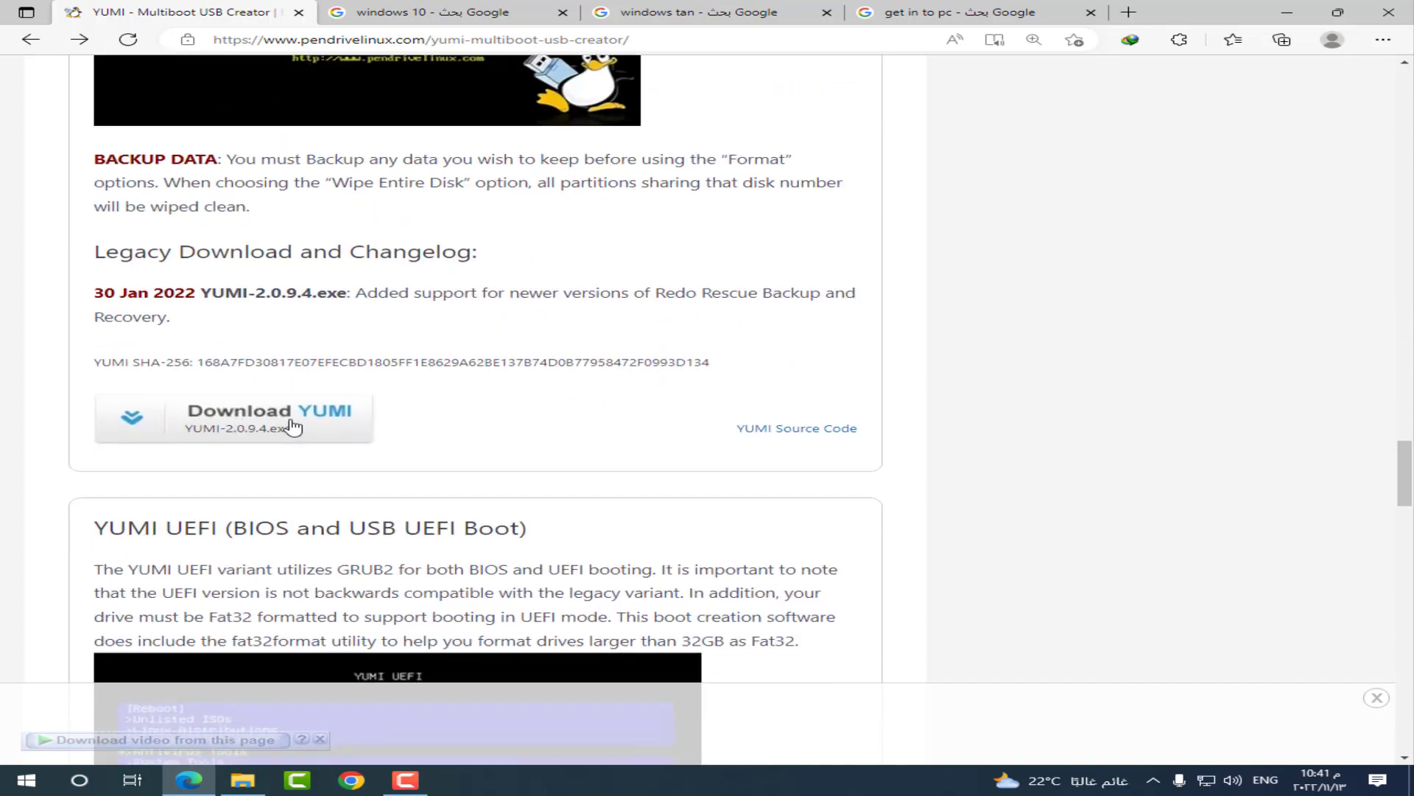
pyautogui.scroll(-4, 292, 427)
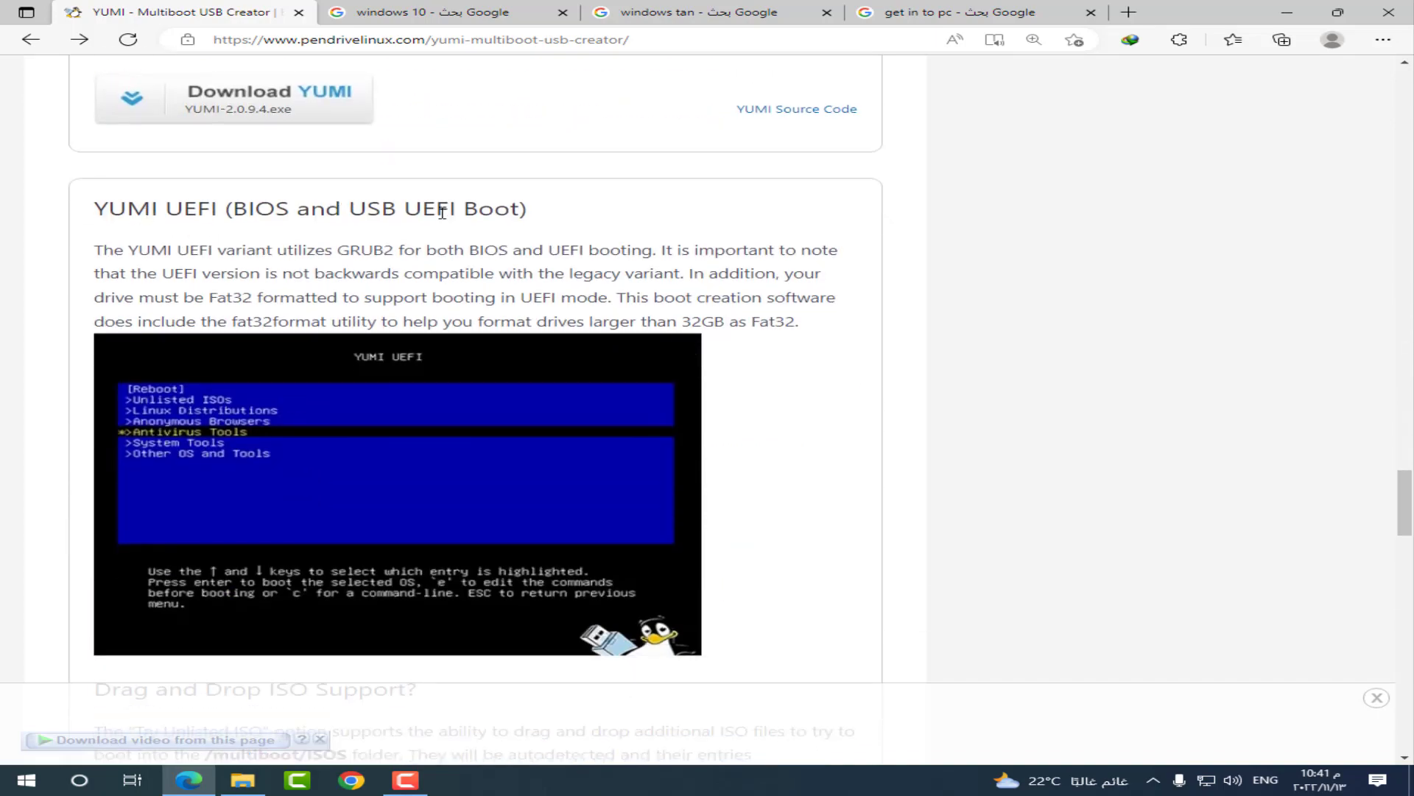
pyautogui.scroll(-7, 317, 442)
pyautogui.scroll(-5, 317, 545)
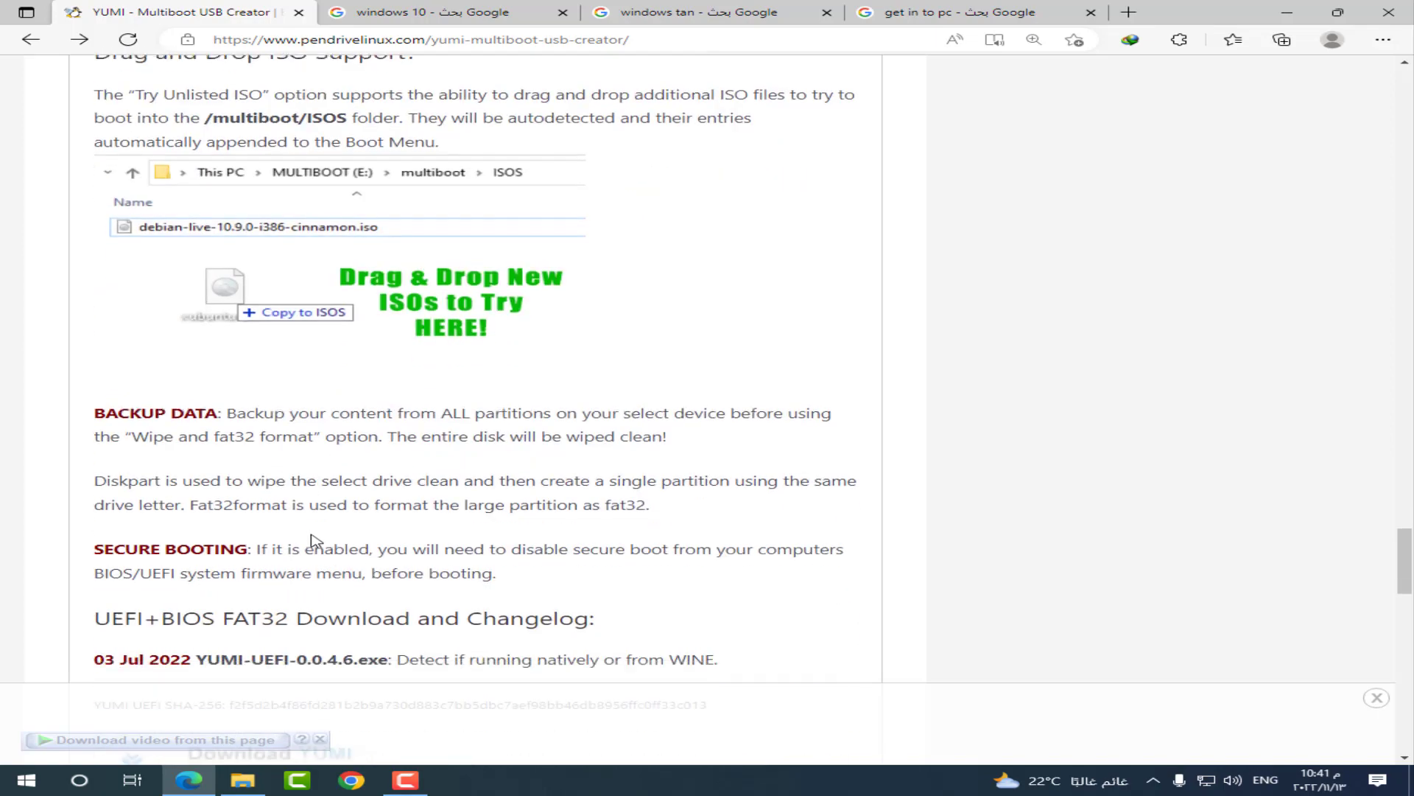
pyautogui.scroll(12, 346, 457)
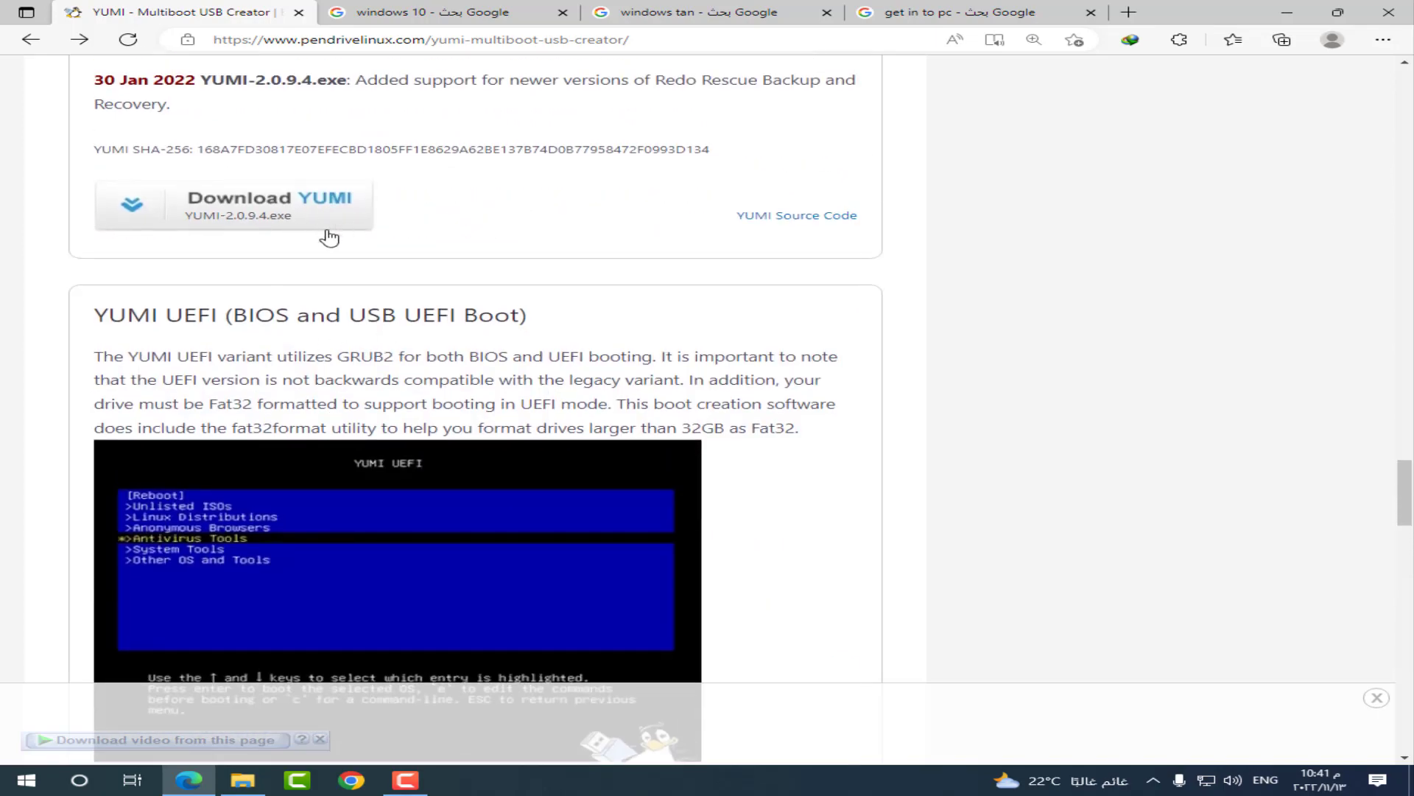
# Step: Open Microsoft's Windows 10 download page from the windows 10 search results and inspect it with the developer tools
pyautogui.click(433, 13)
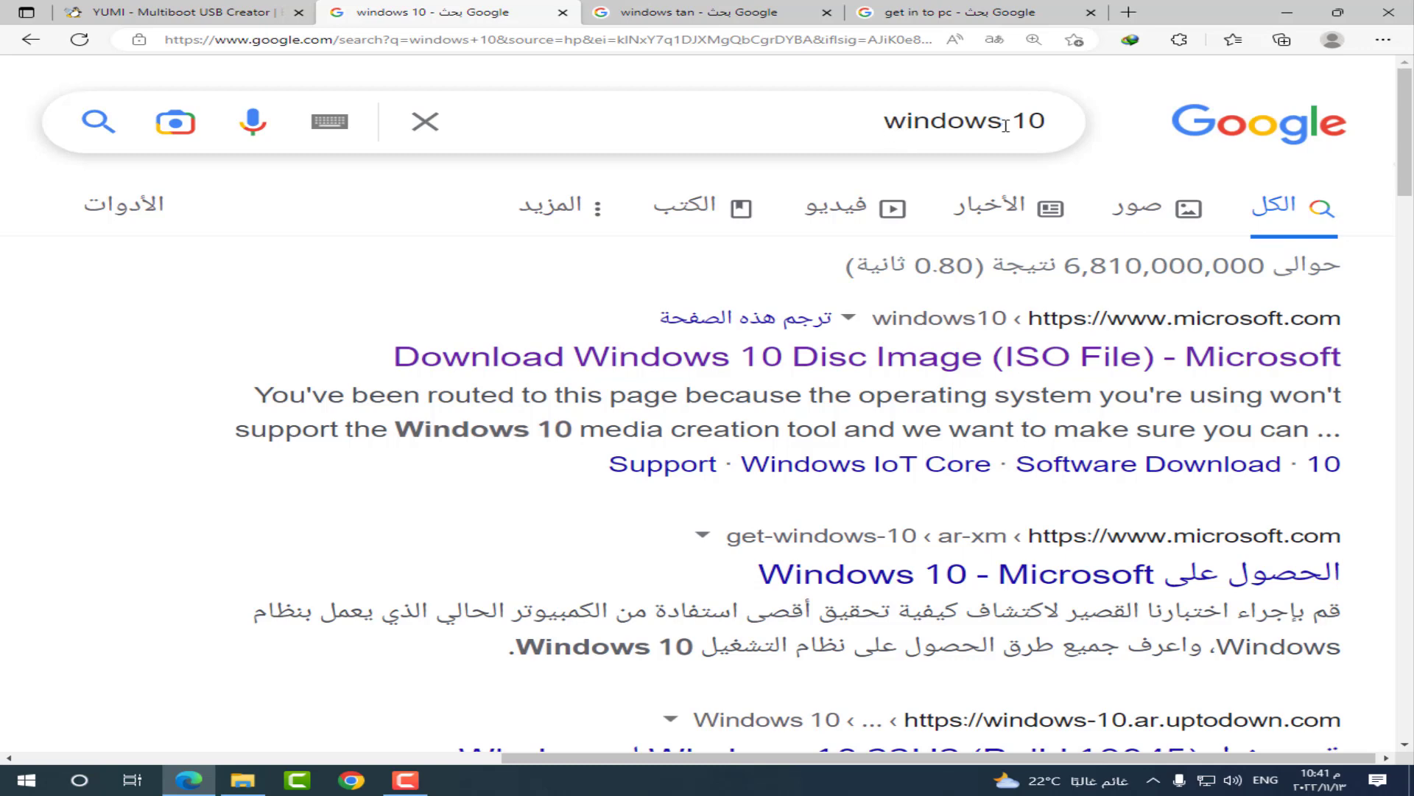
pyautogui.click(953, 362)
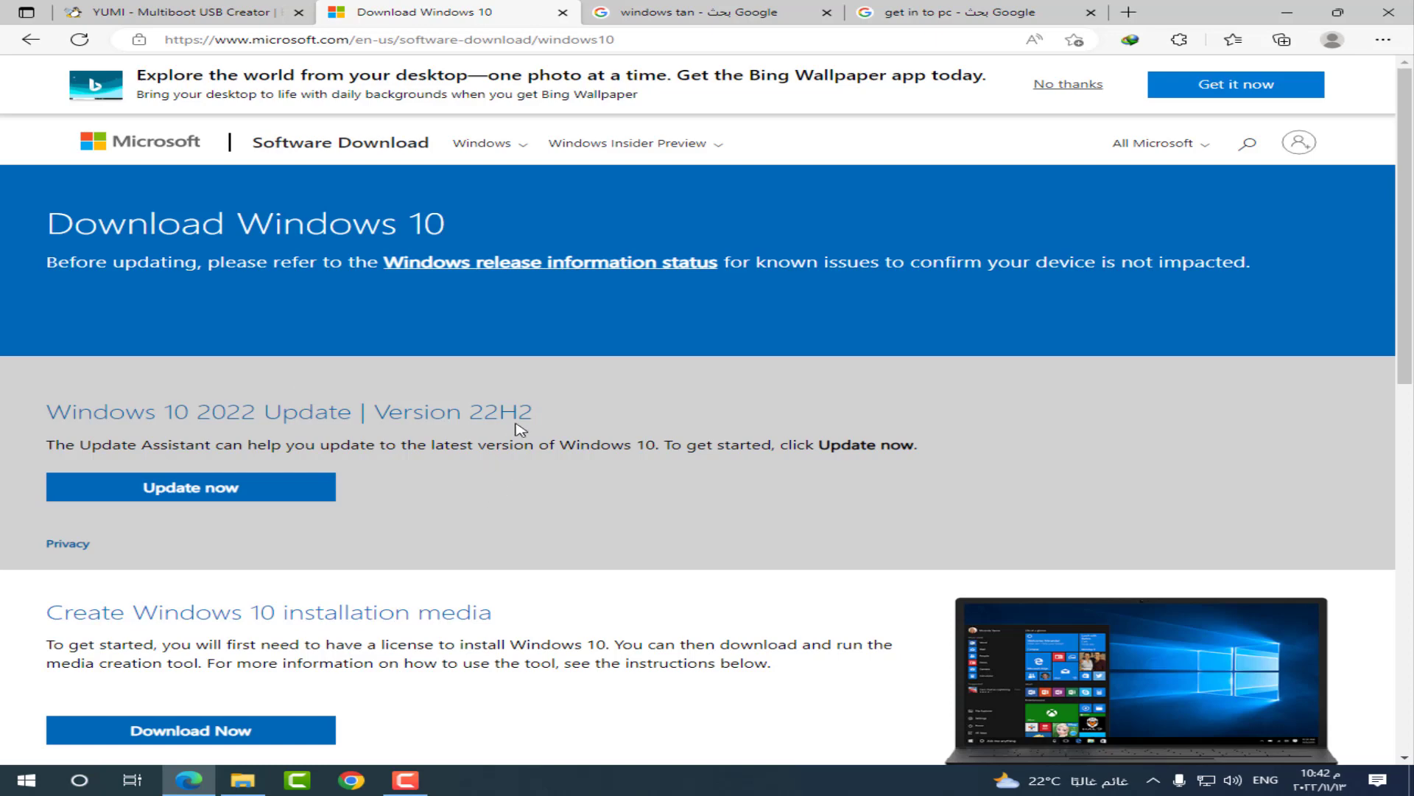
pyautogui.rightClick(539, 383)
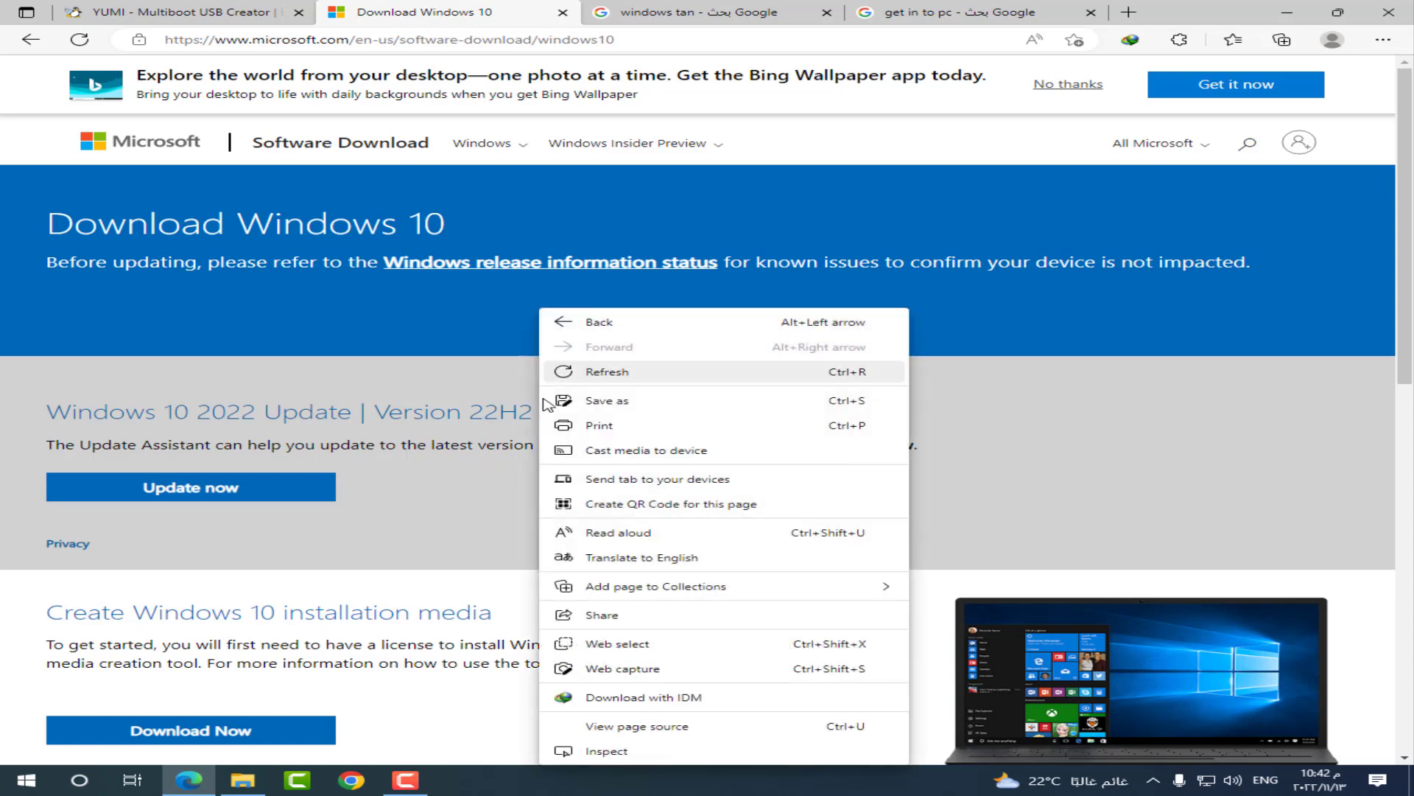
pyautogui.click(624, 753)
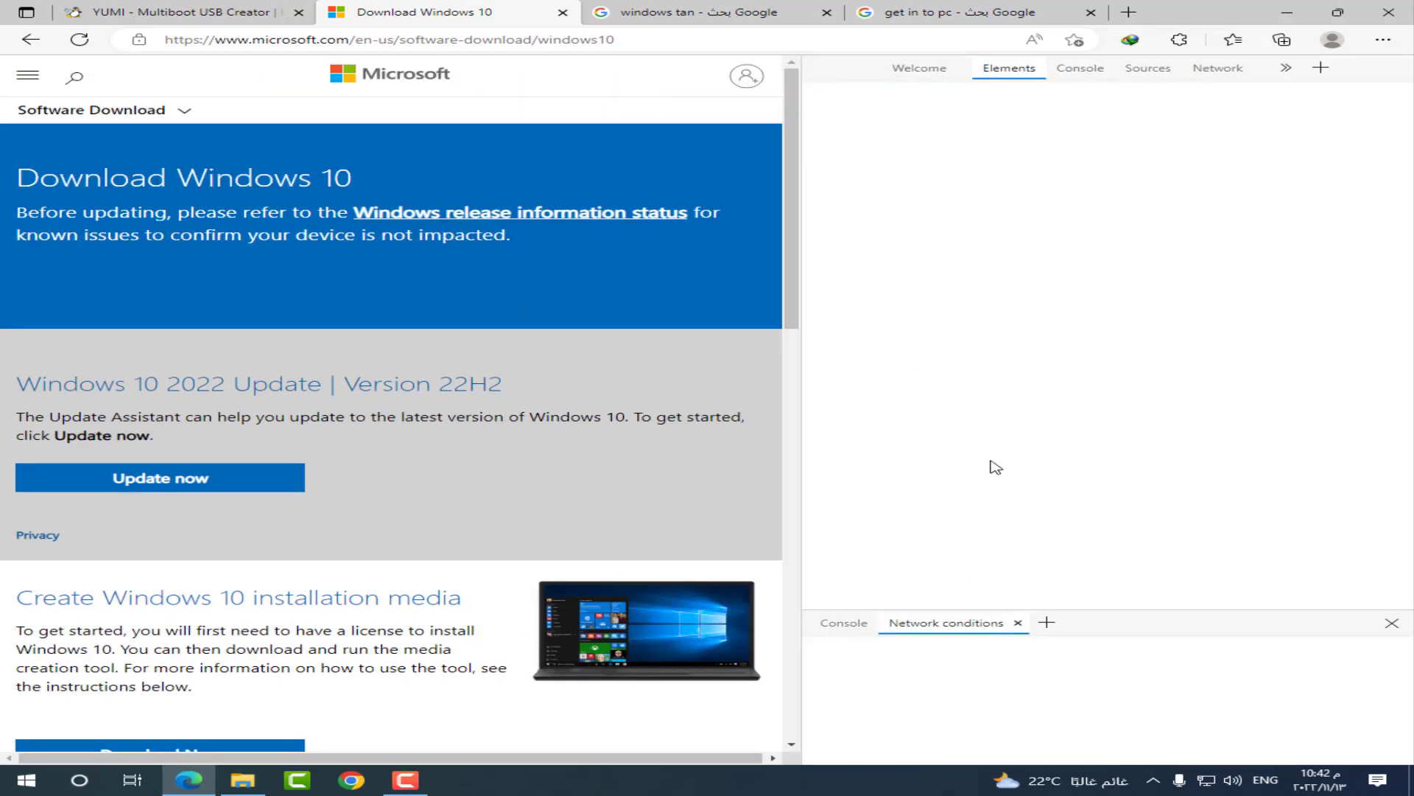
# Step: Override the browser's default user agent with BlackBerry — 9900, reload the download page and close the developer tools
pyautogui.scroll(-1, 1011, 708)
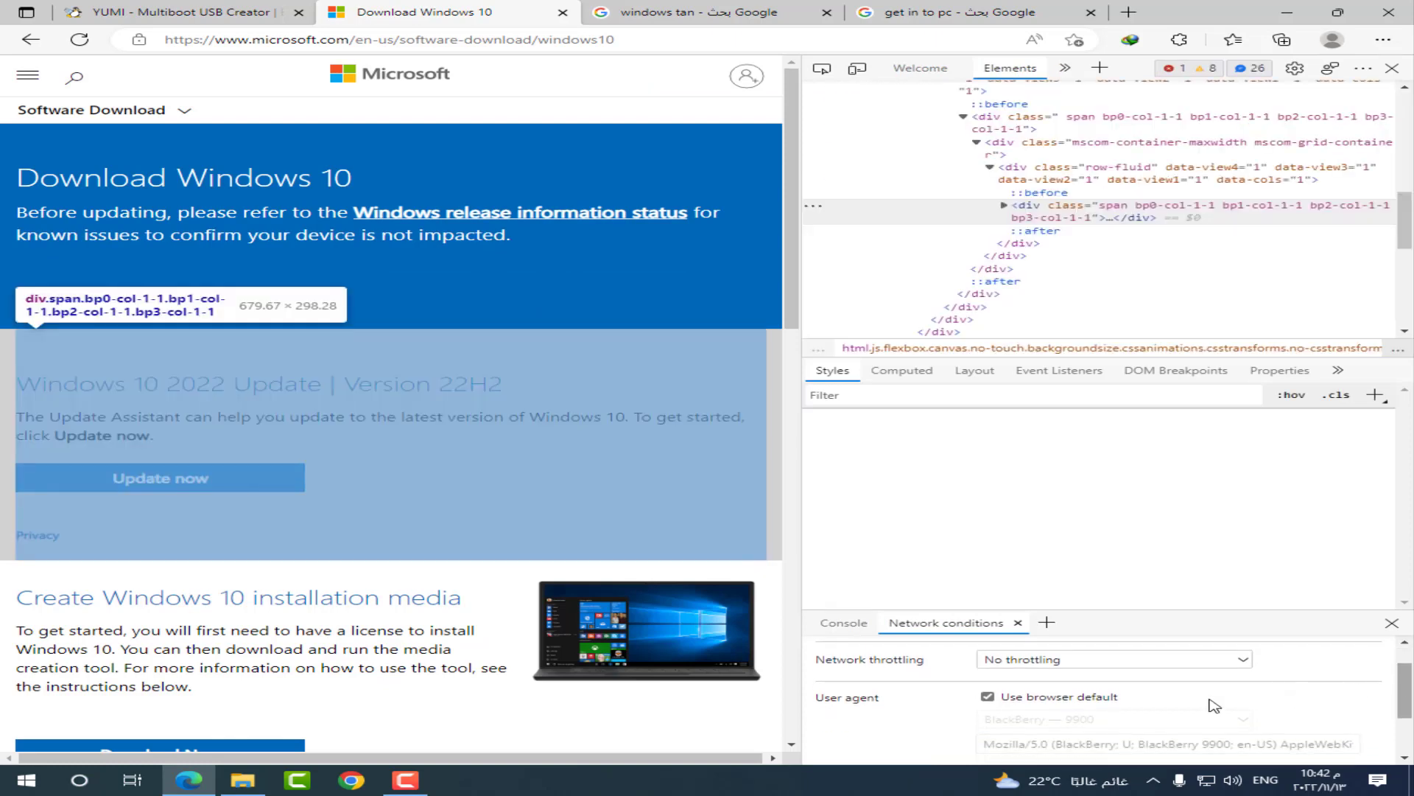
pyautogui.click(987, 697)
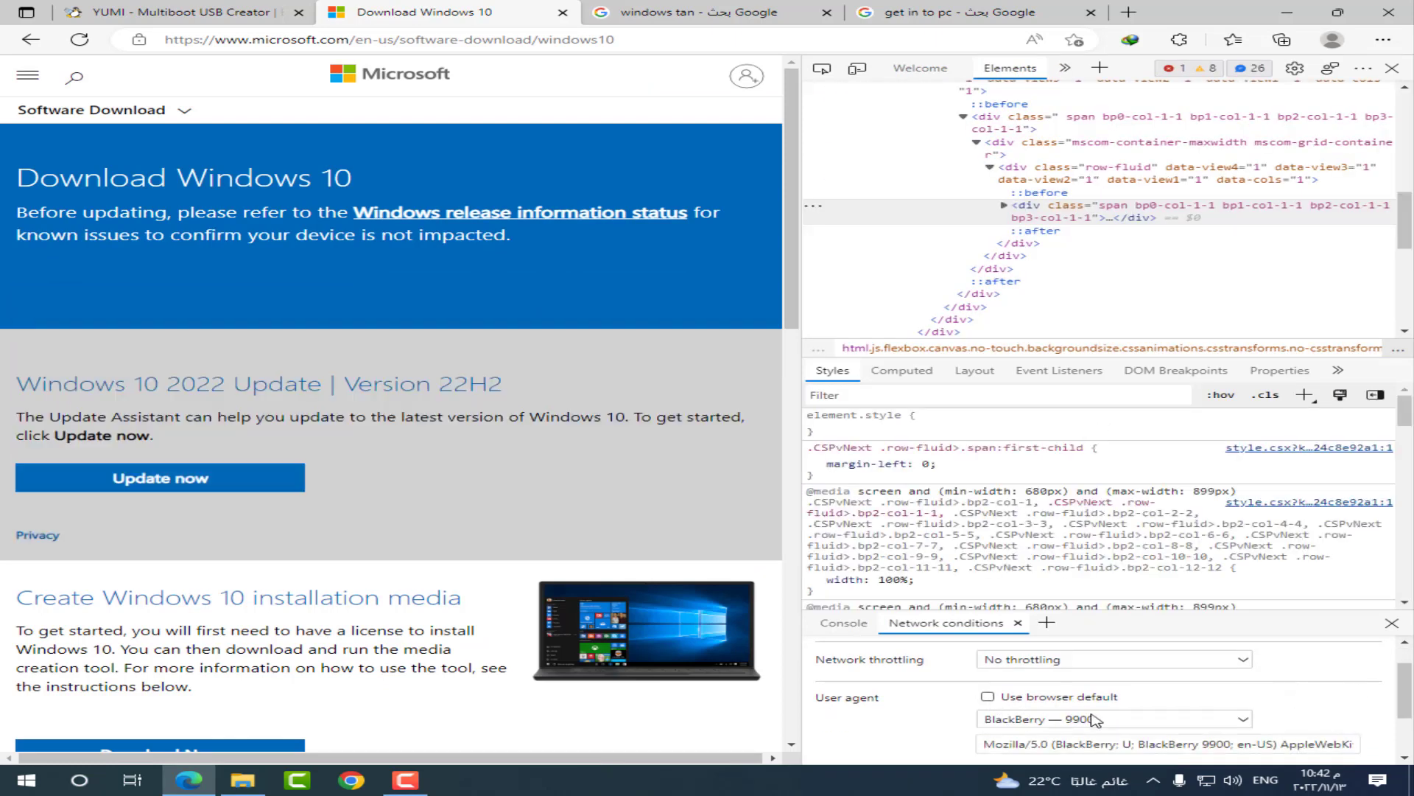
pyautogui.click(1245, 719)
pyautogui.click(1047, 540)
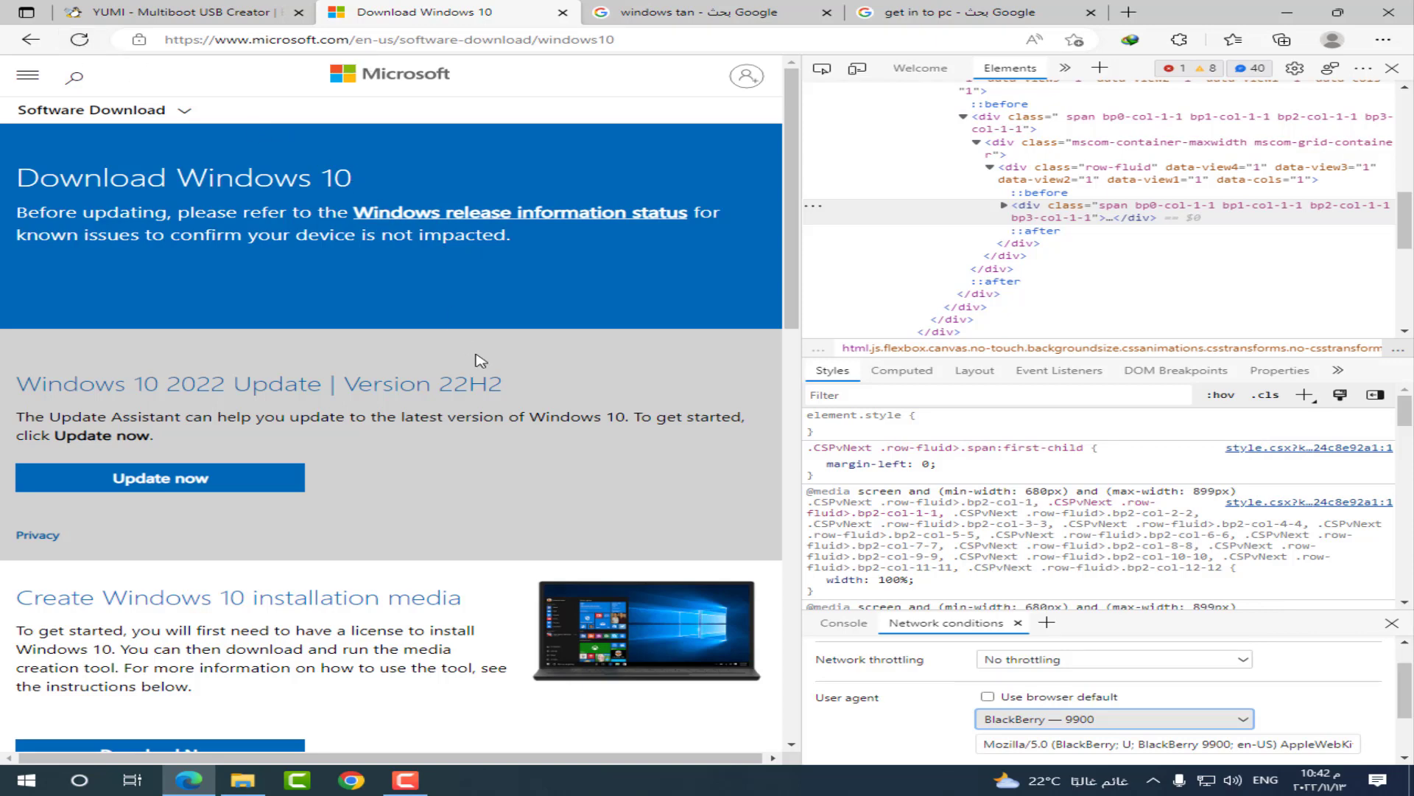
pyautogui.rightClick(542, 357)
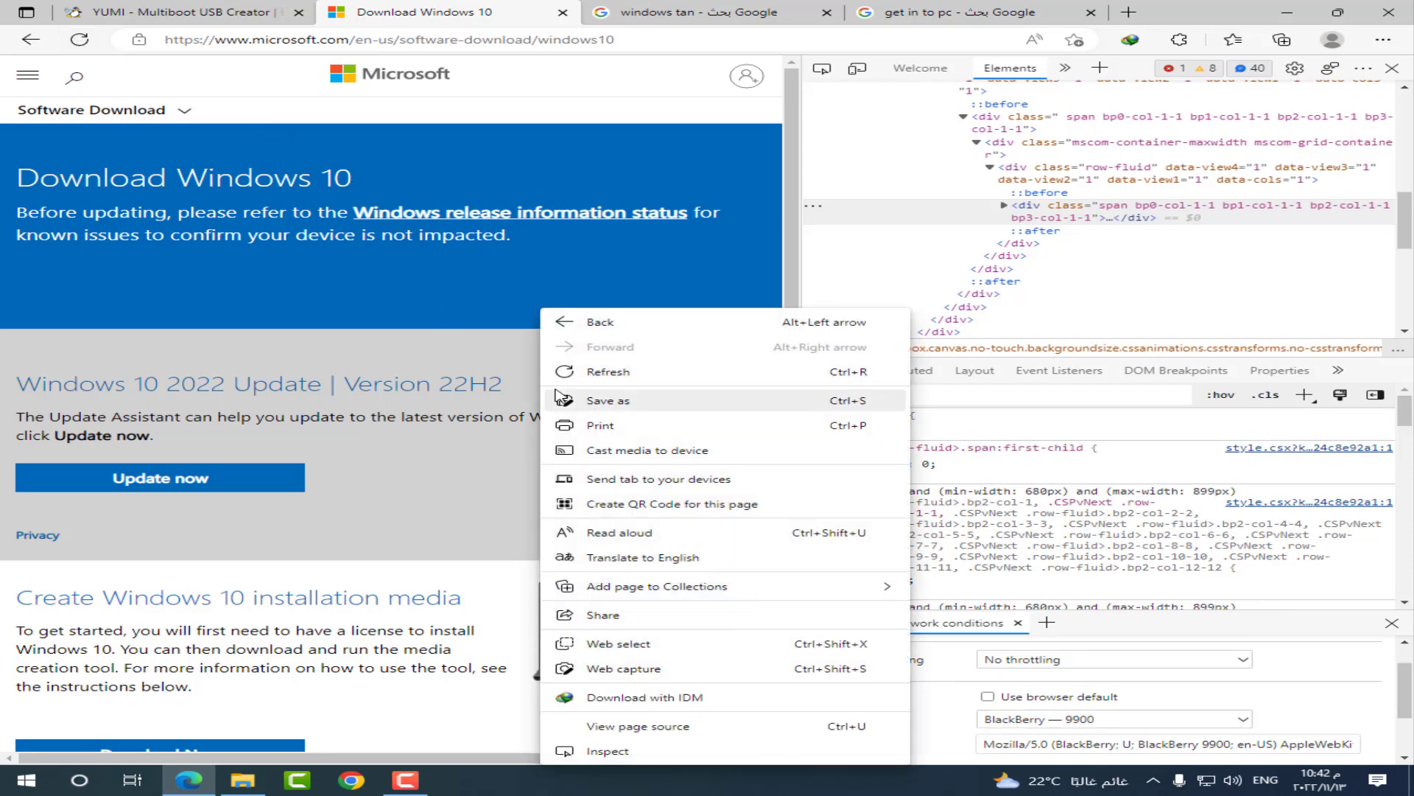
pyautogui.click(605, 372)
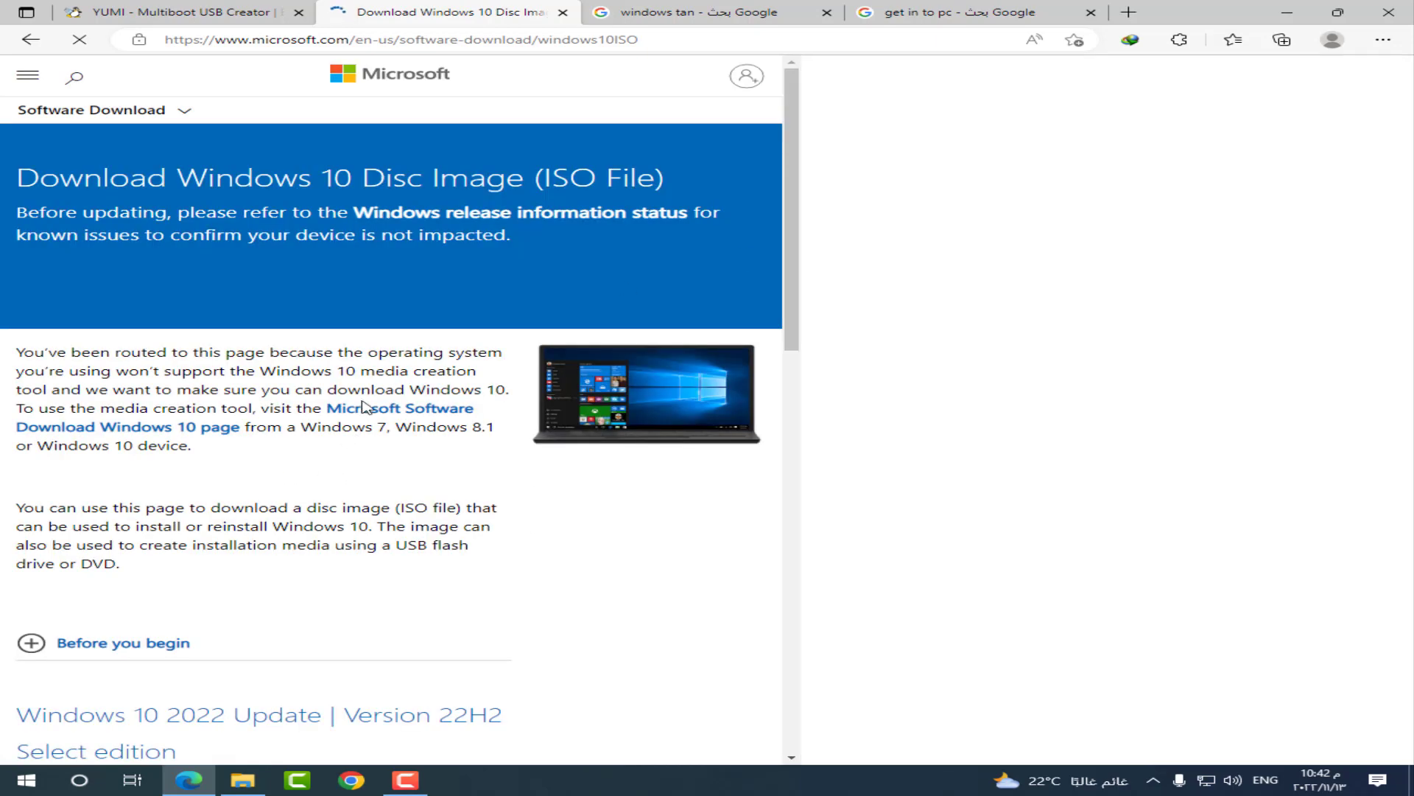
pyautogui.press('F12')
# Step: Choose Windows 10 (multi-edition ISO) as the edition and confirm it
pyautogui.scroll(-5, 192, 442)
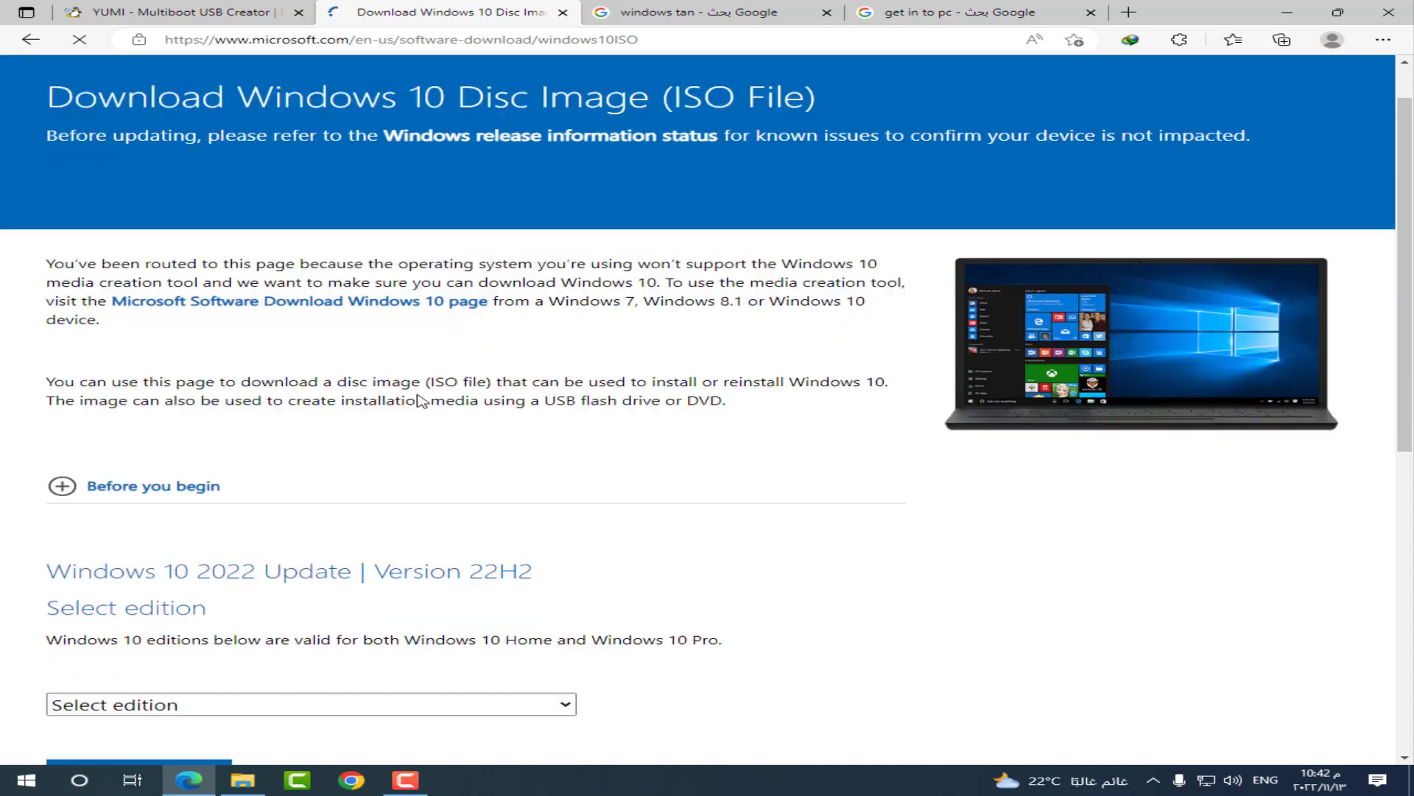
pyautogui.click(202, 341)
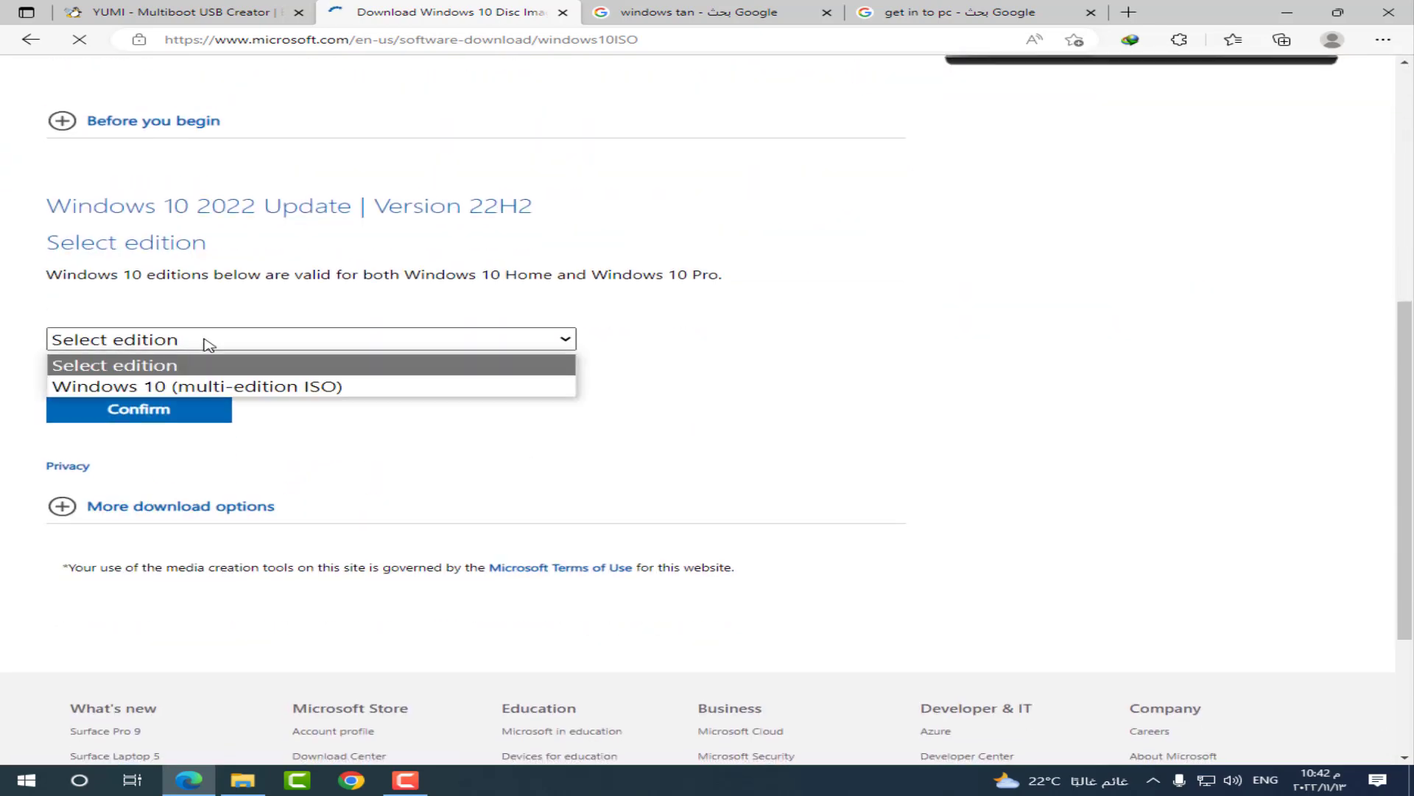
pyautogui.click(262, 389)
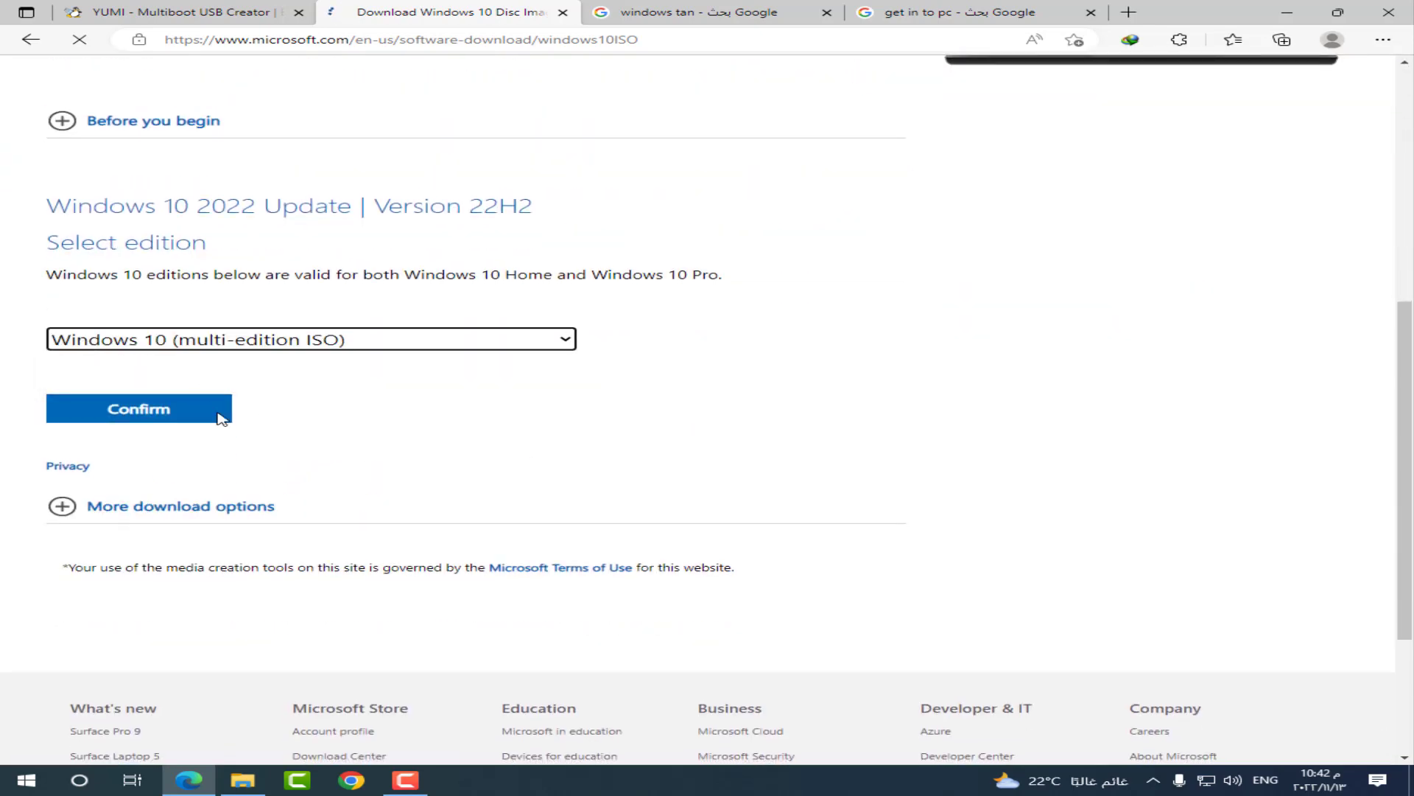
pyautogui.click(174, 417)
# Step: Choose English International as the product language and confirm it to get the download links
pyautogui.scroll(-3, 562, 395)
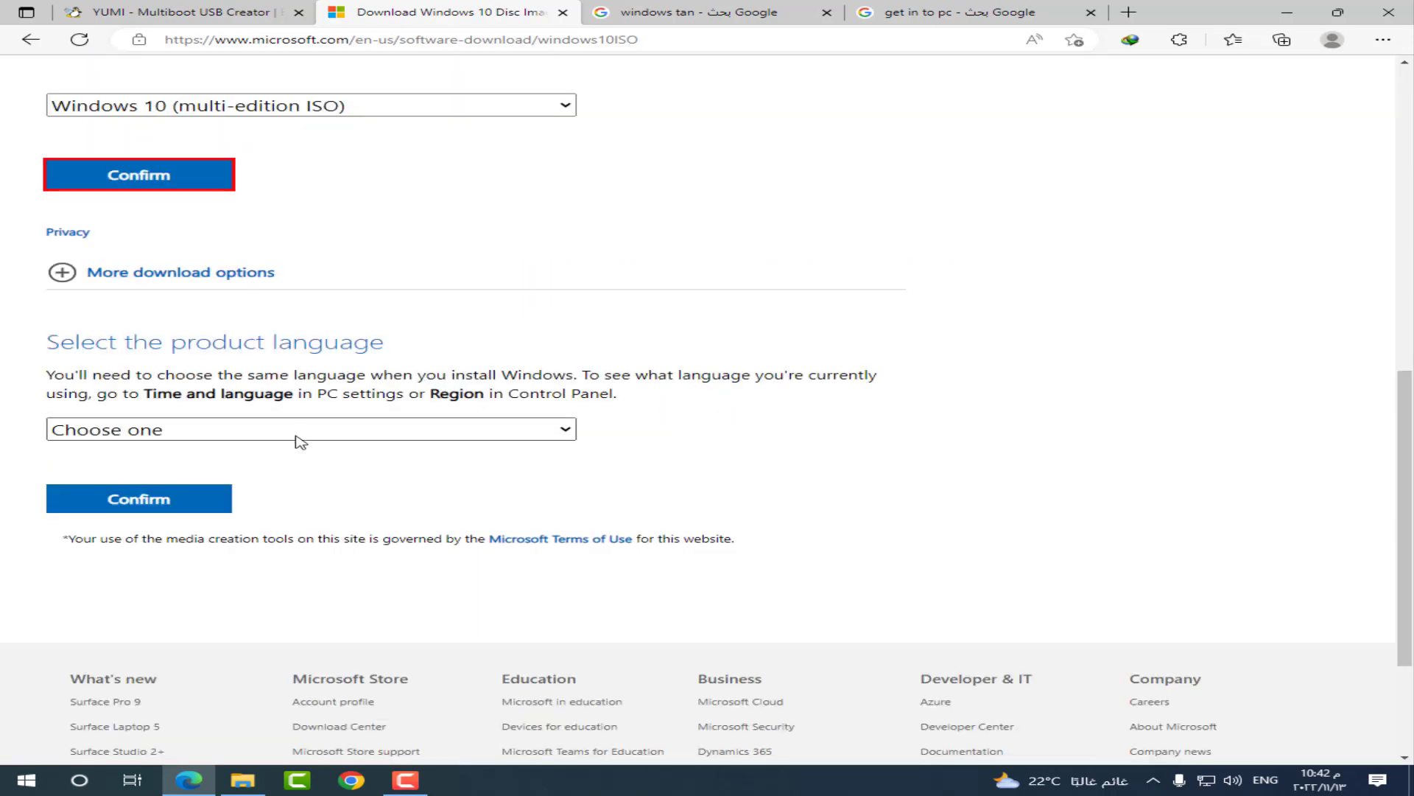
pyautogui.click(298, 433)
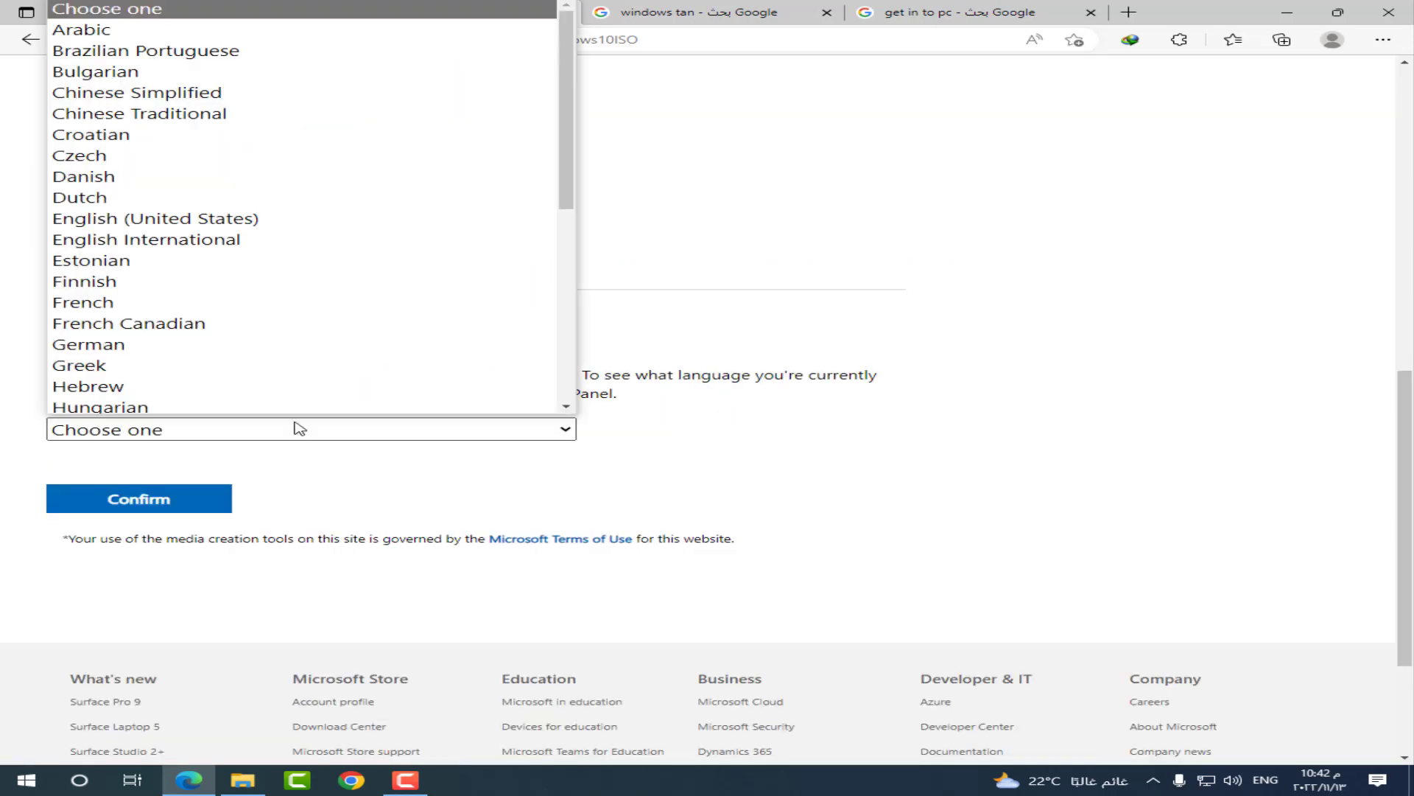
pyautogui.click(237, 236)
pyautogui.click(203, 503)
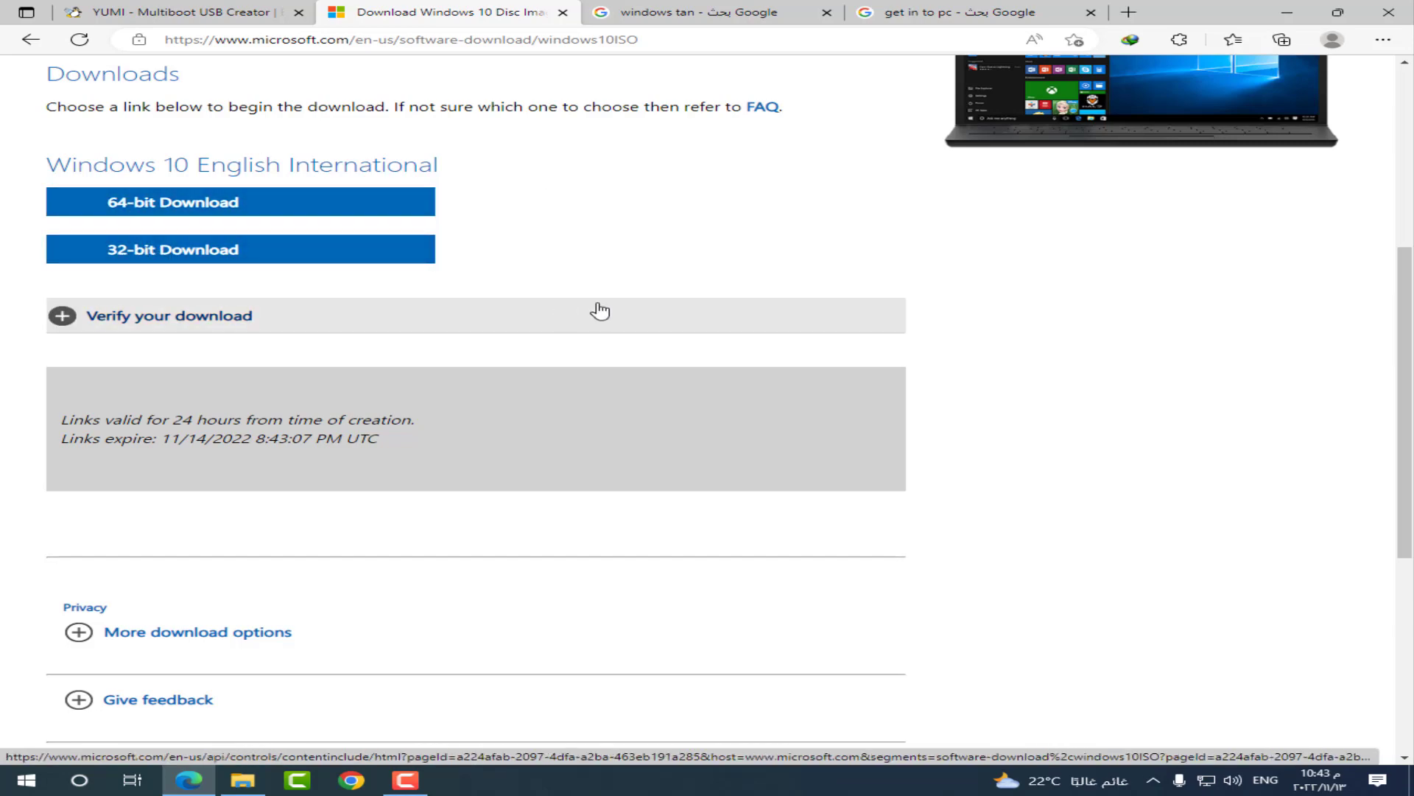
# Step: View the Google results for windows tan and get in to pc as alternative download sources
pyautogui.click(685, 13)
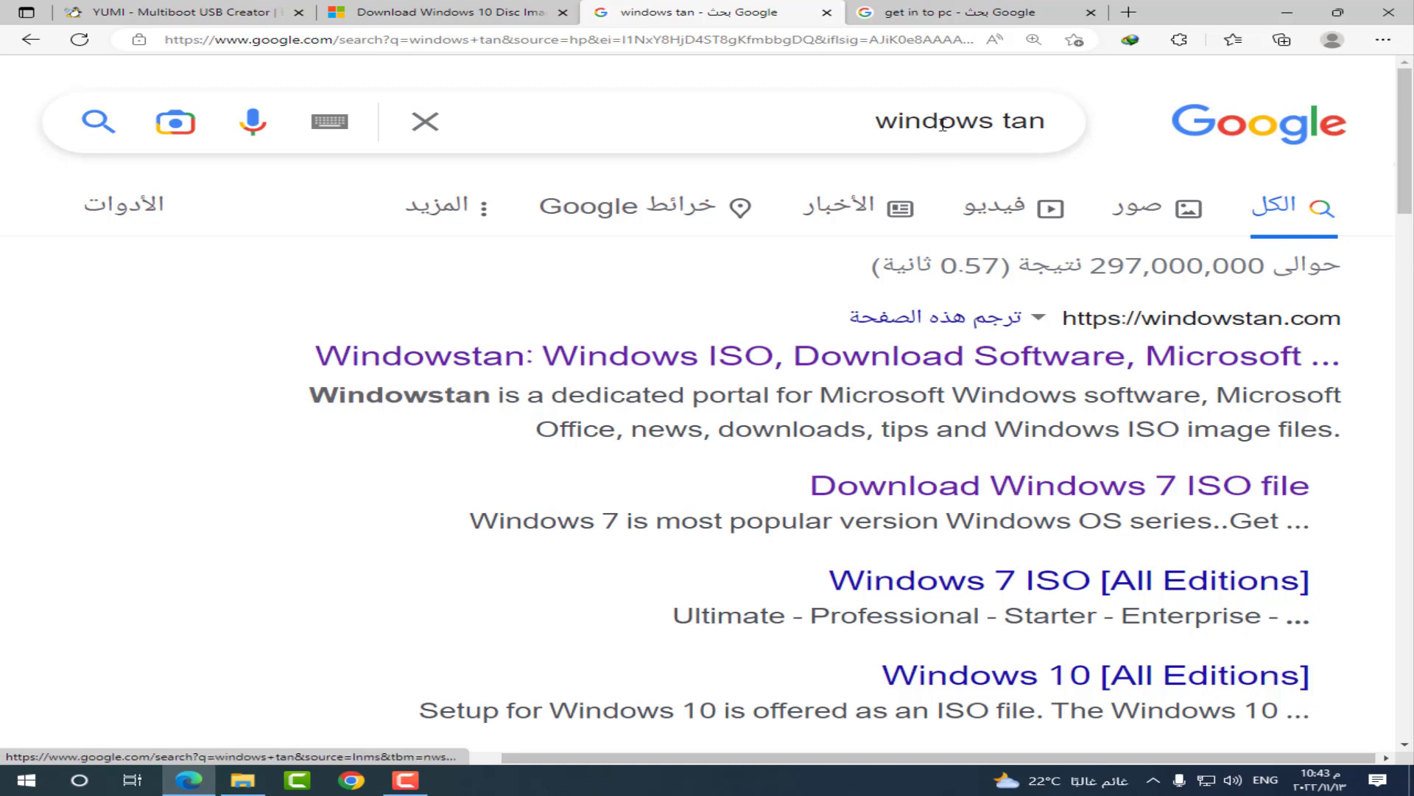
pyautogui.click(951, 12)
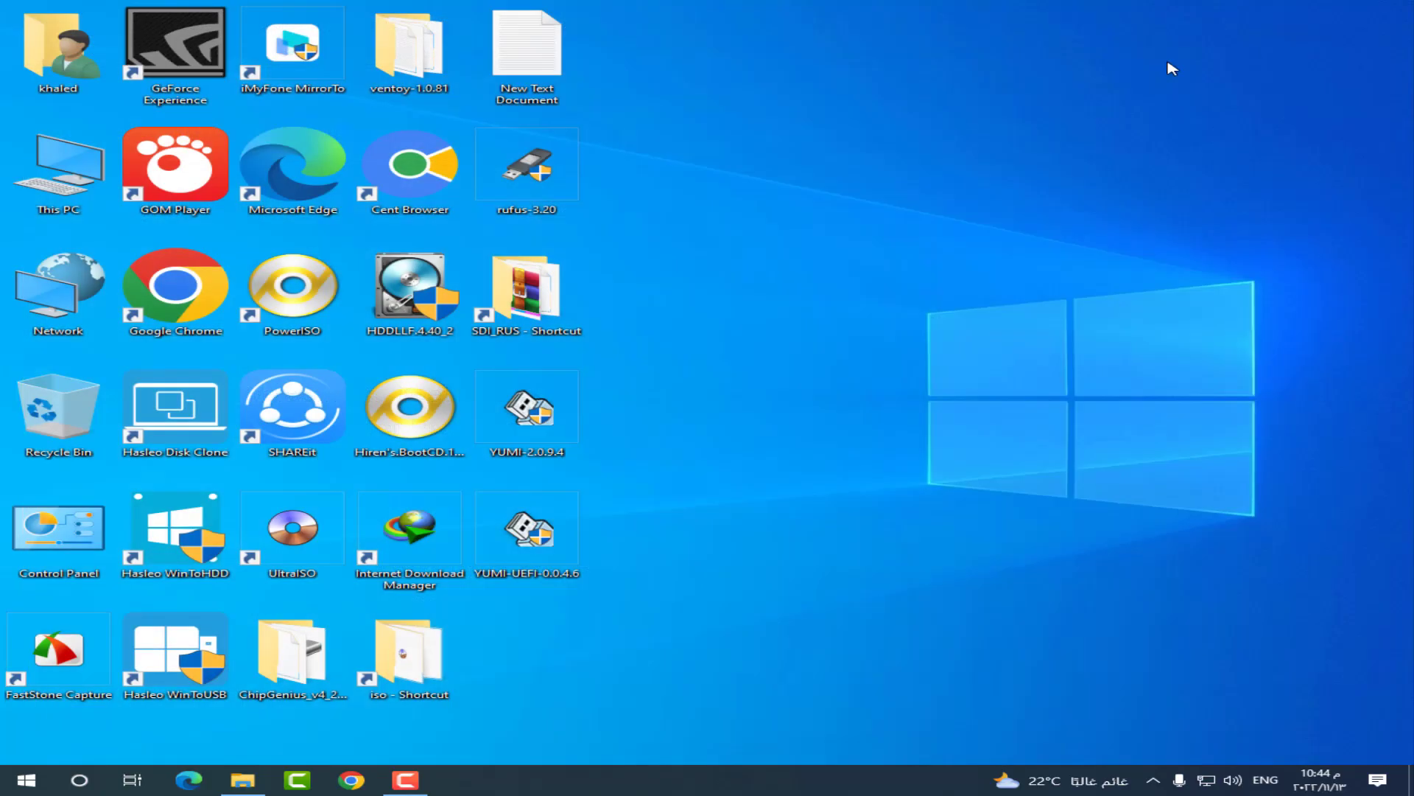
# Step: Launch the legacy YUMI-2.0.9.4 tool from the desktop
pyautogui.doubleClick(544, 534)
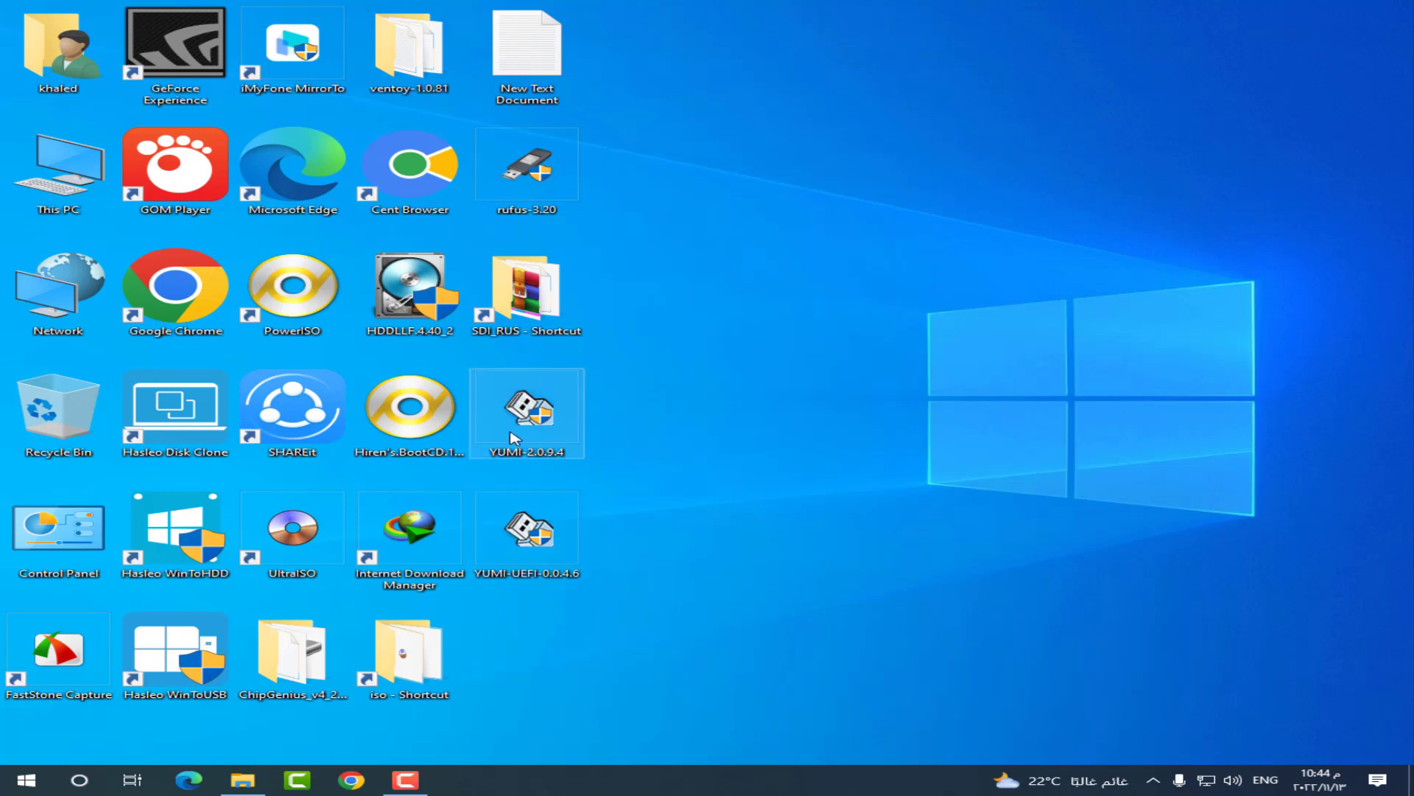
pyautogui.doubleClick(535, 430)
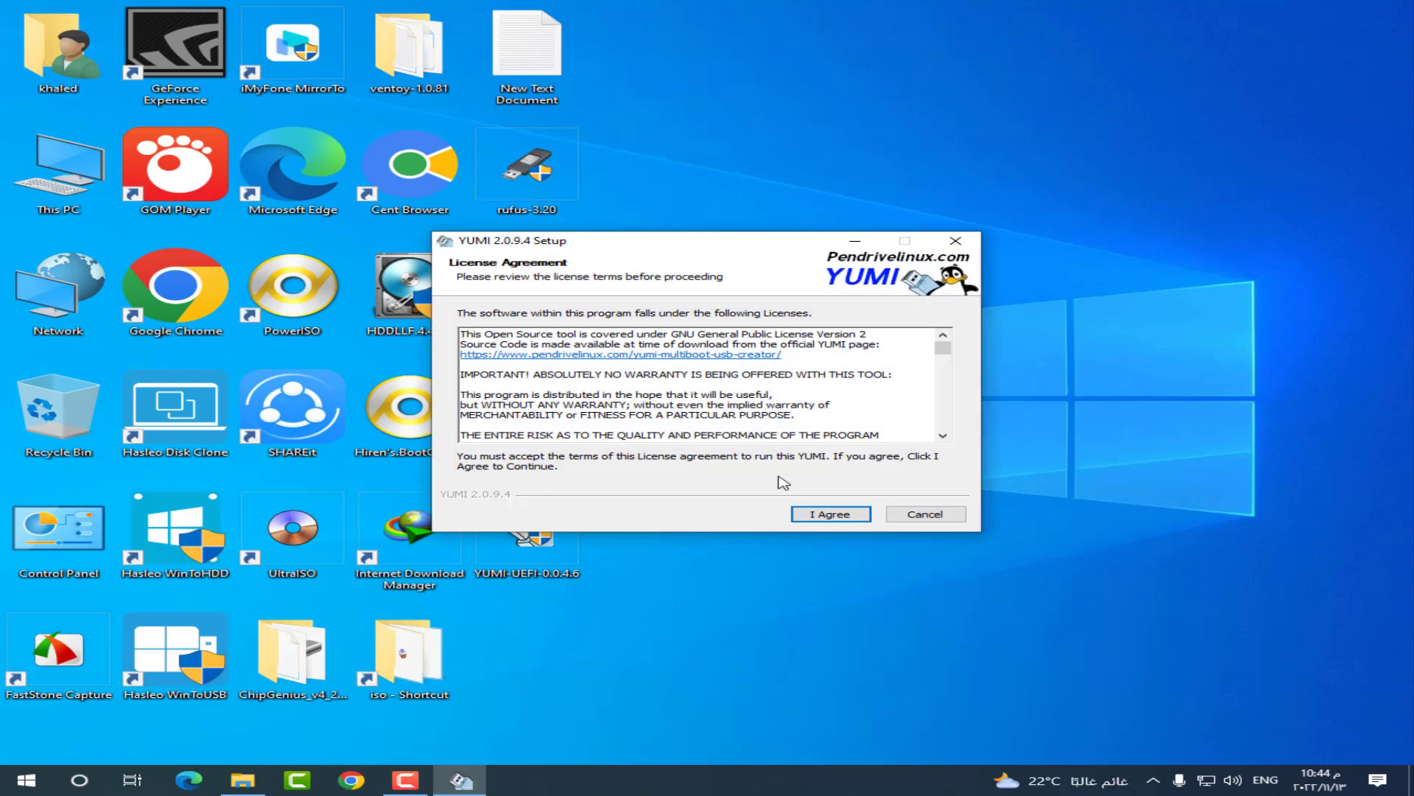
# Step: Accept the license agreement, select F:\ (Disk 1) MULTIBOOT as the USB device and enable NTFS formatting for it
pyautogui.click(828, 516)
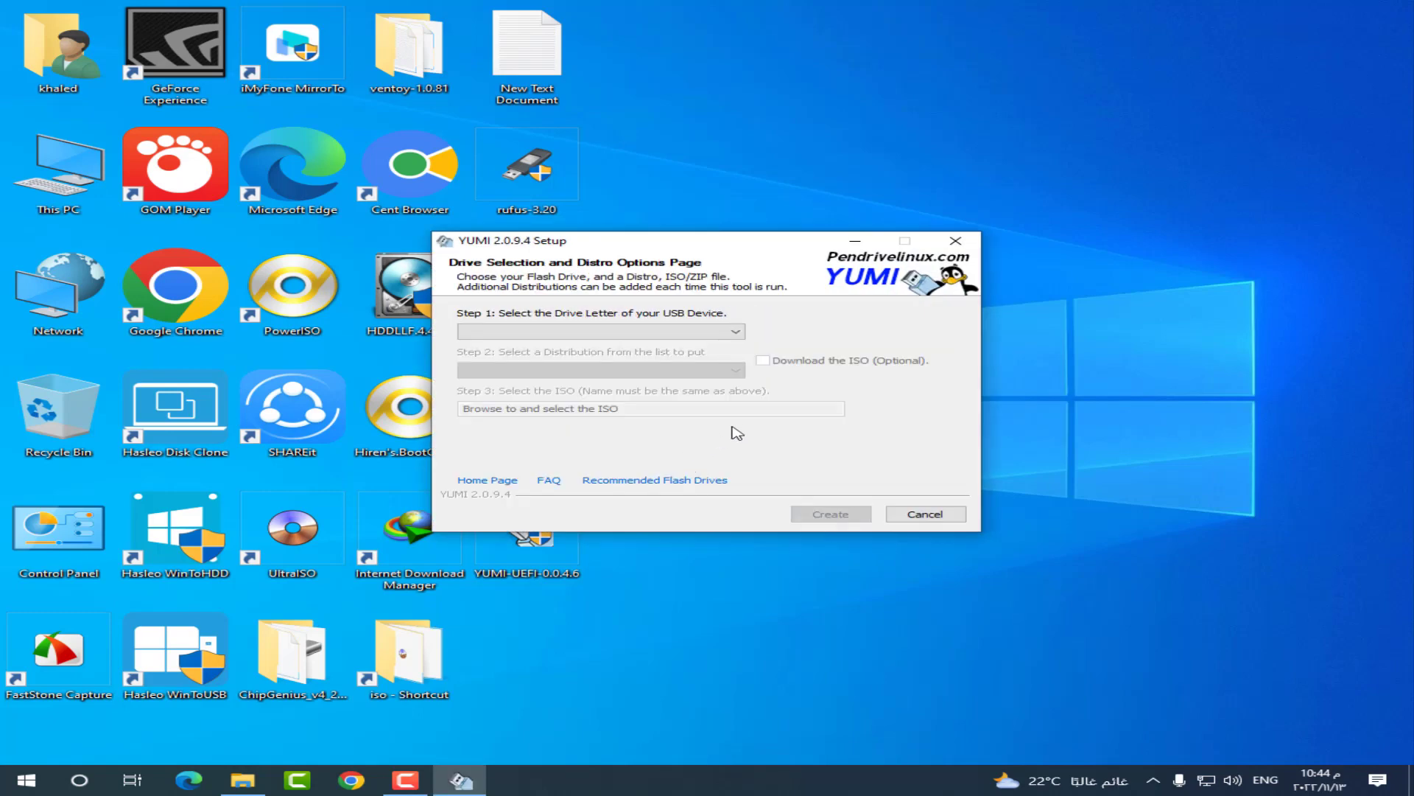
pyautogui.click(721, 332)
pyautogui.click(687, 346)
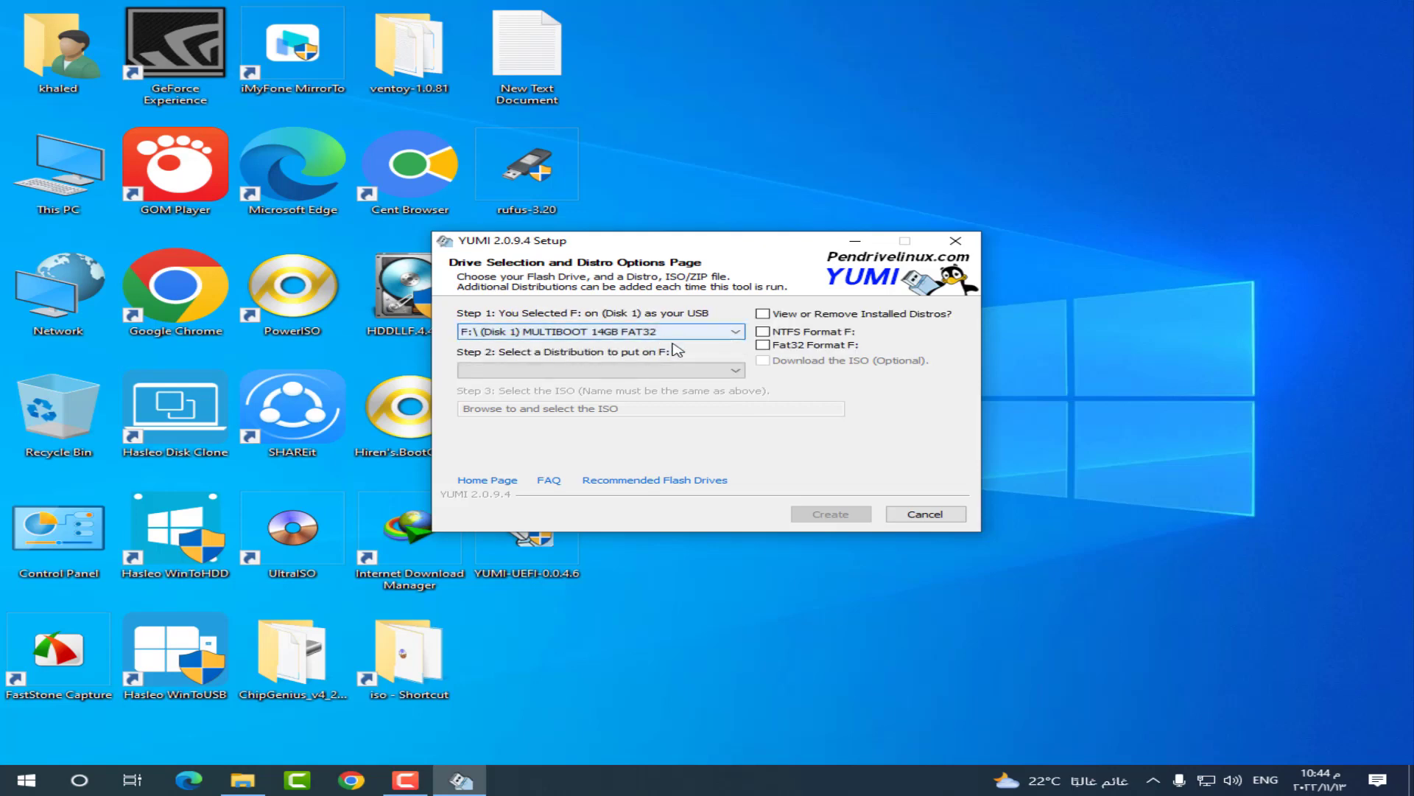
pyautogui.moveTo(766, 240); pyautogui.dragTo(643, 259)
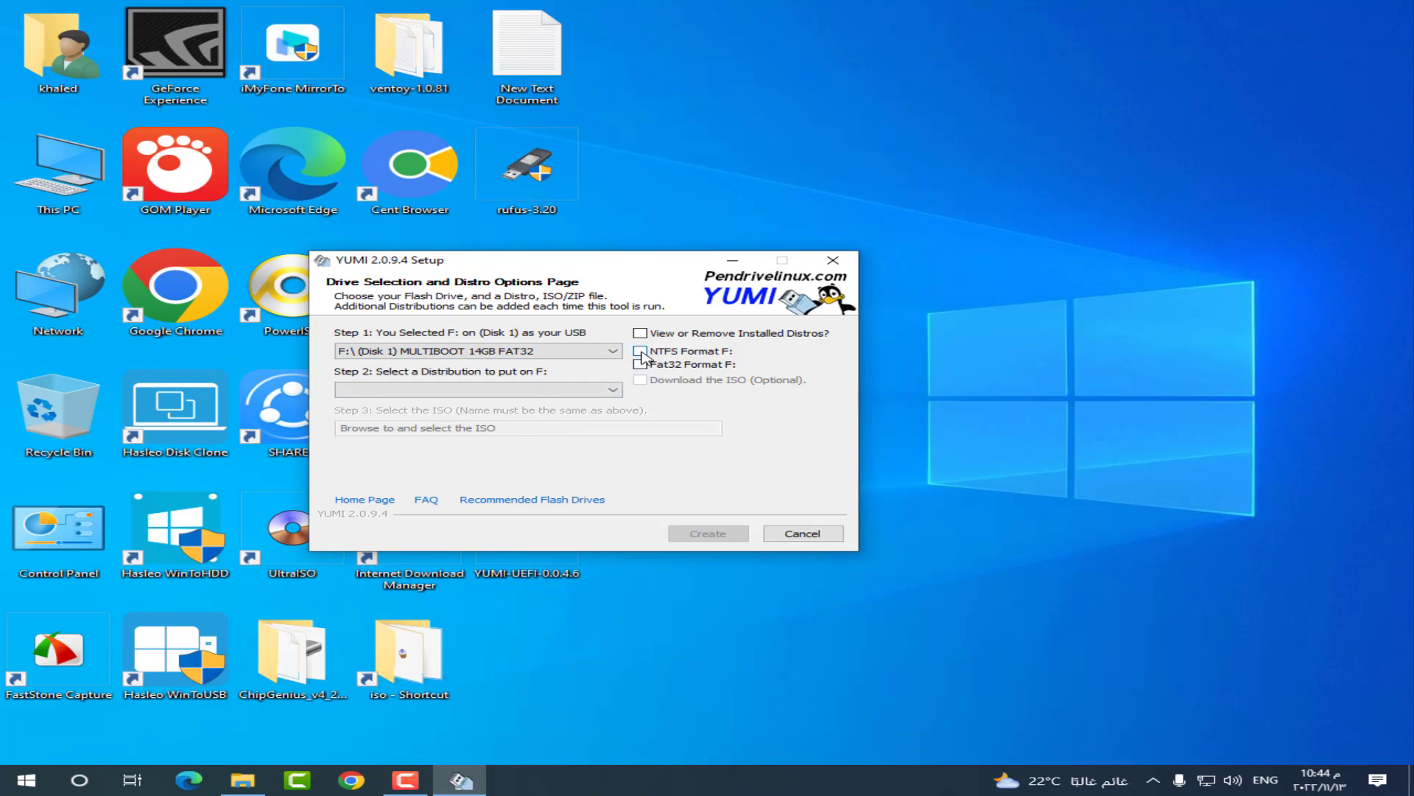
pyautogui.click(640, 353)
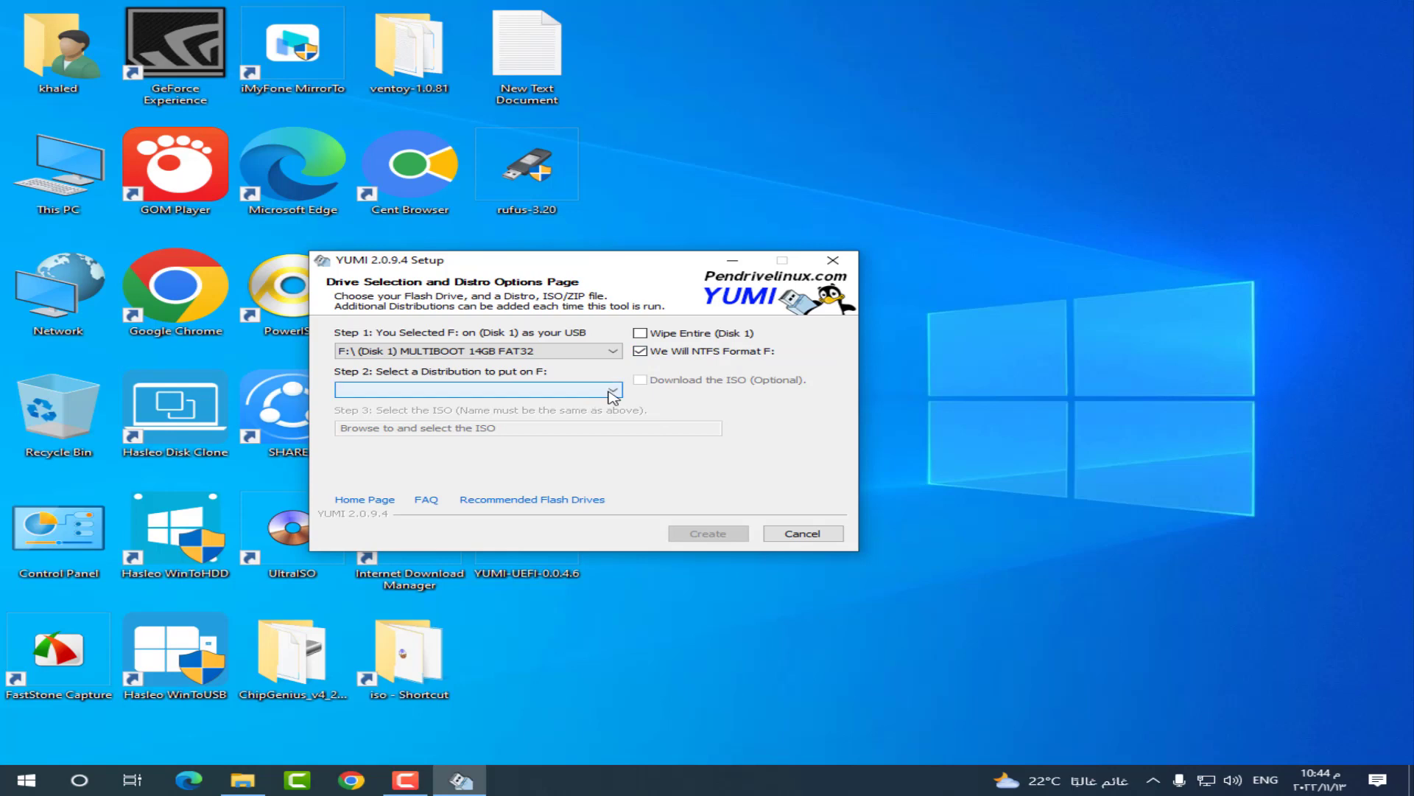
# Step: Choose Single Windows Vista/7/8/10 Installer as the distribution and load W7_X64_X86_AIO_EN-US.iso from C:\iso
pyautogui.click(611, 390)
pyautogui.moveTo(613, 438); pyautogui.dragTo(623, 678)
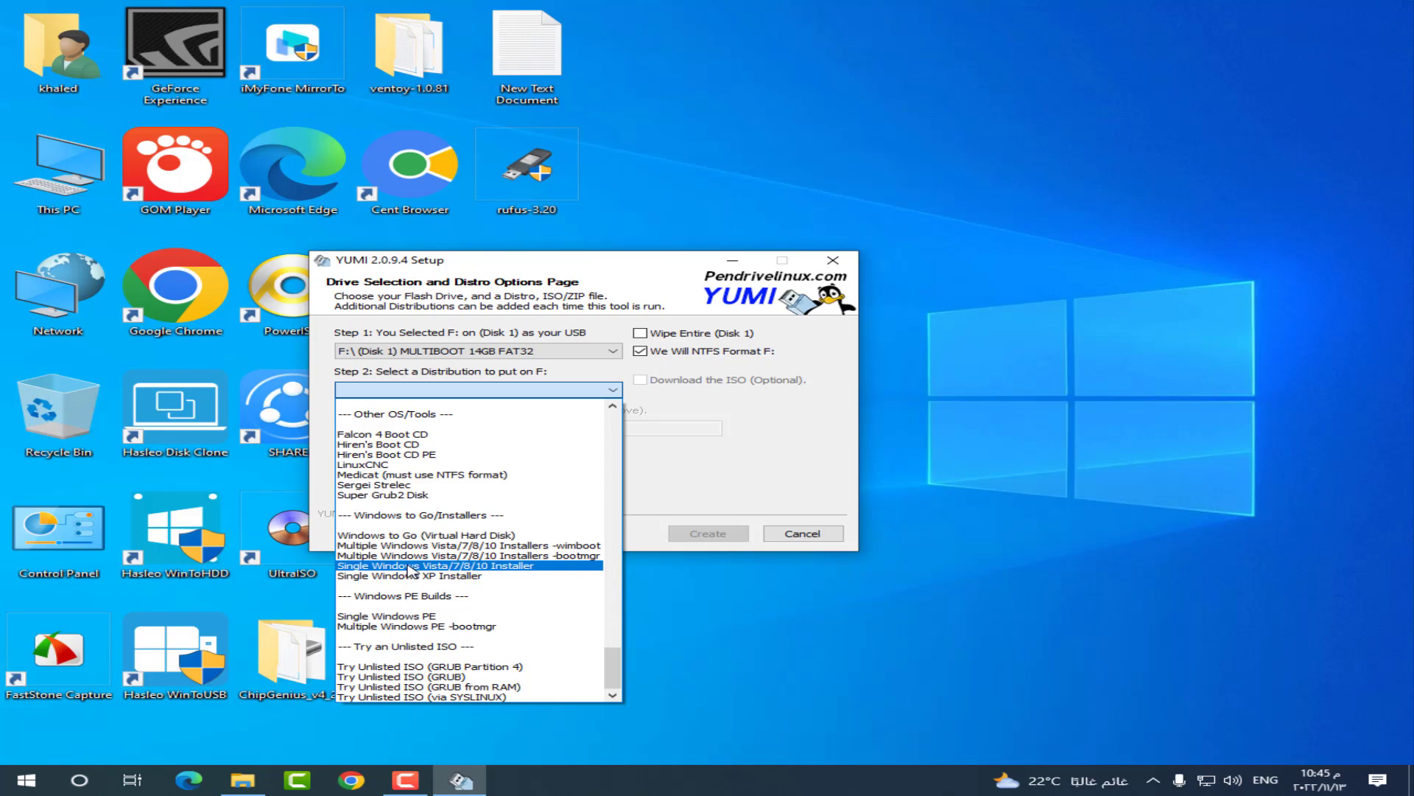
pyautogui.click(409, 568)
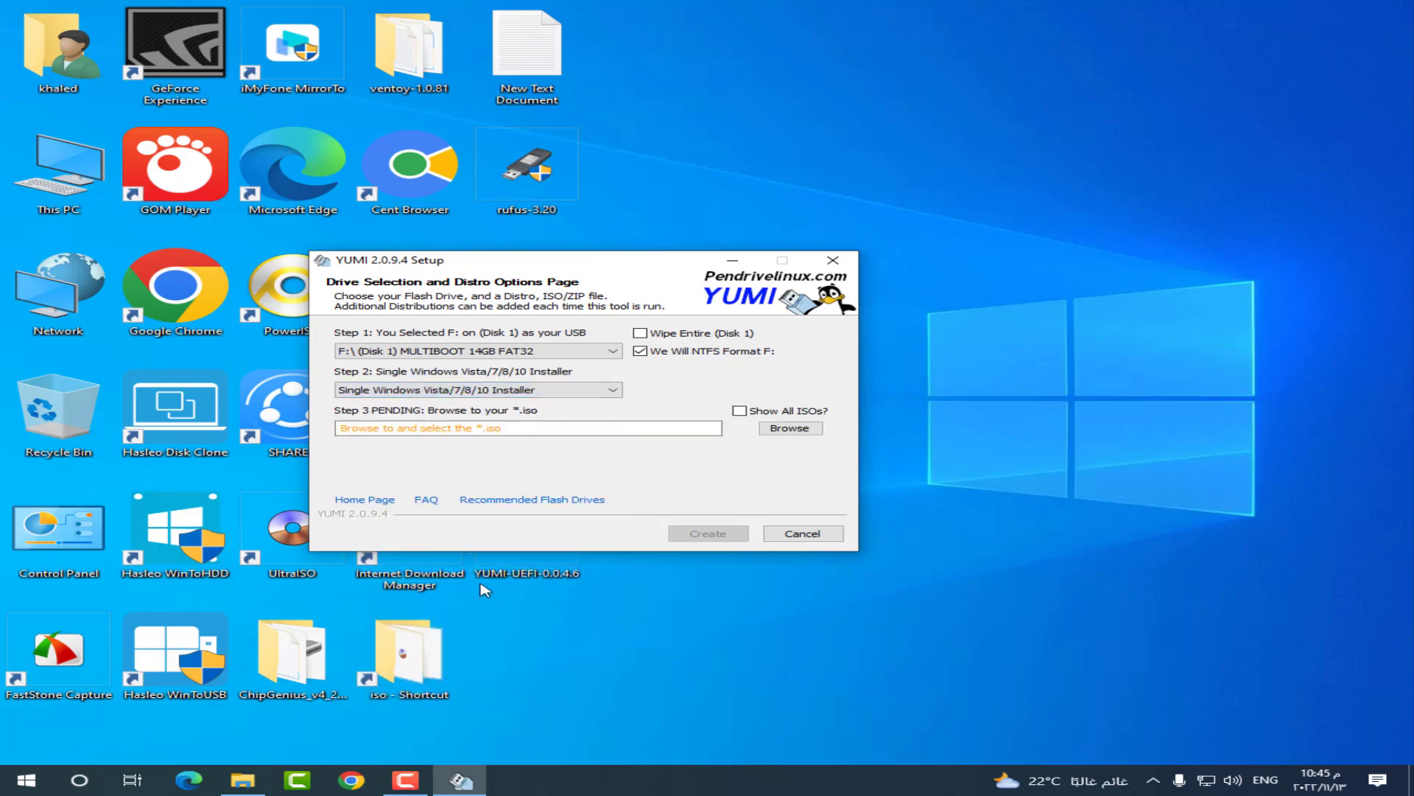
pyautogui.click(789, 428)
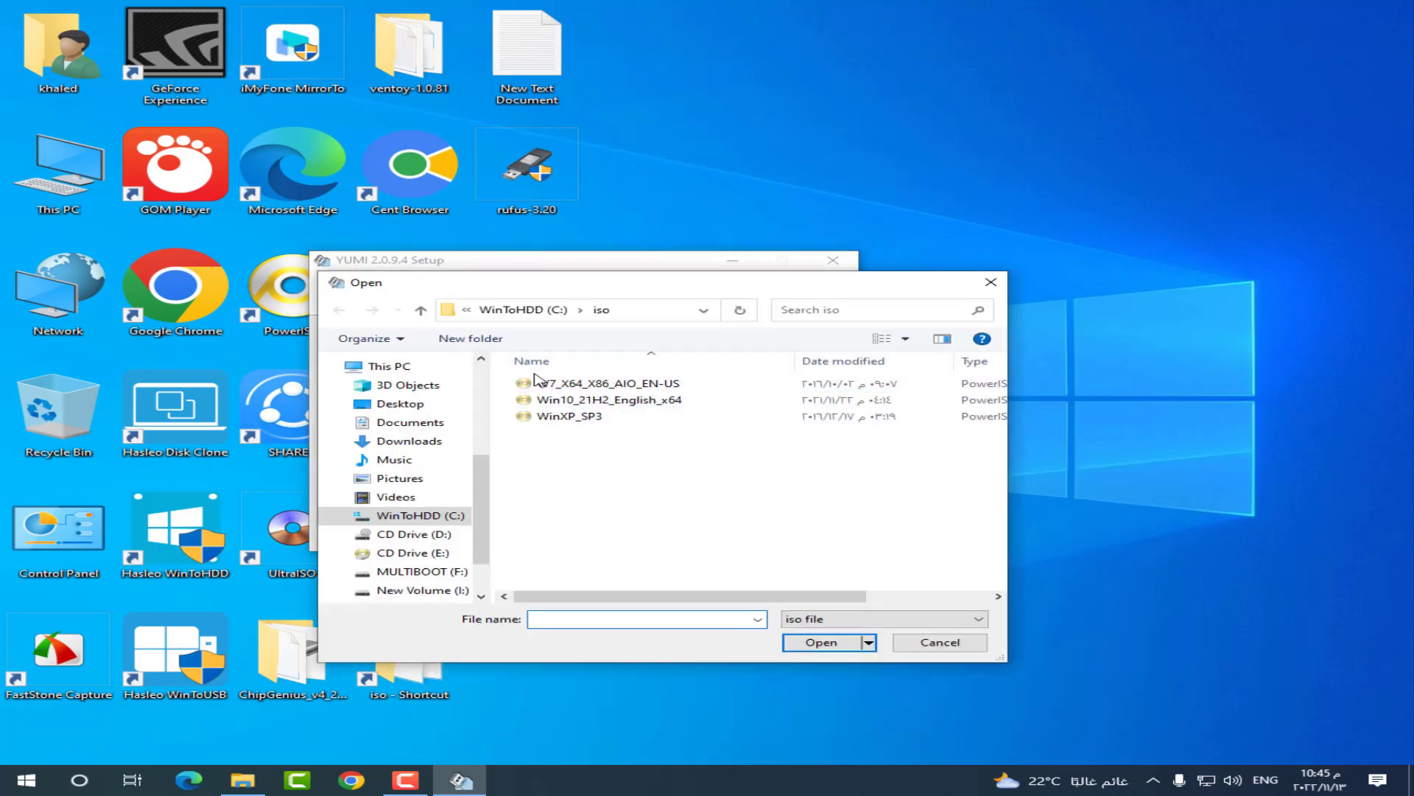
pyautogui.click(589, 385)
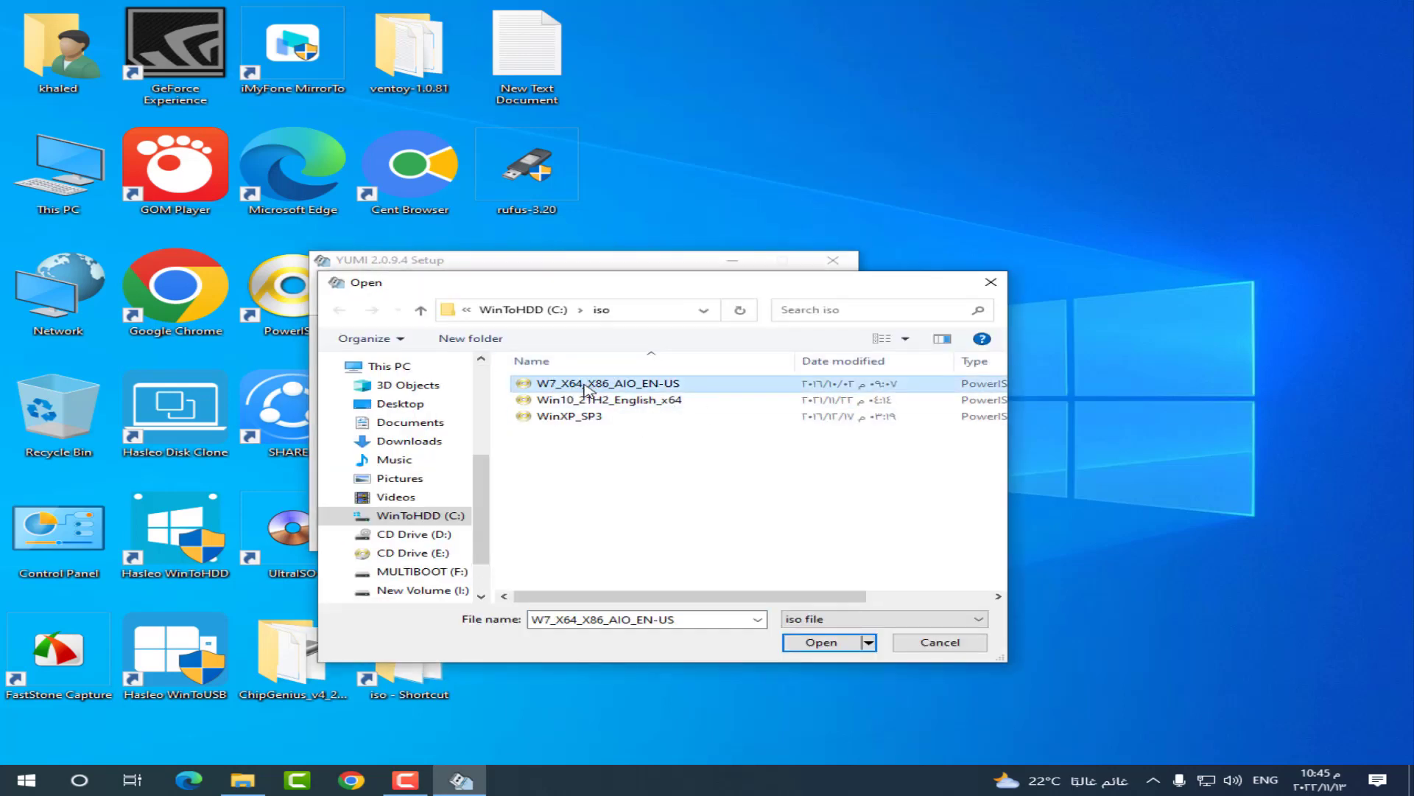
pyautogui.click(816, 643)
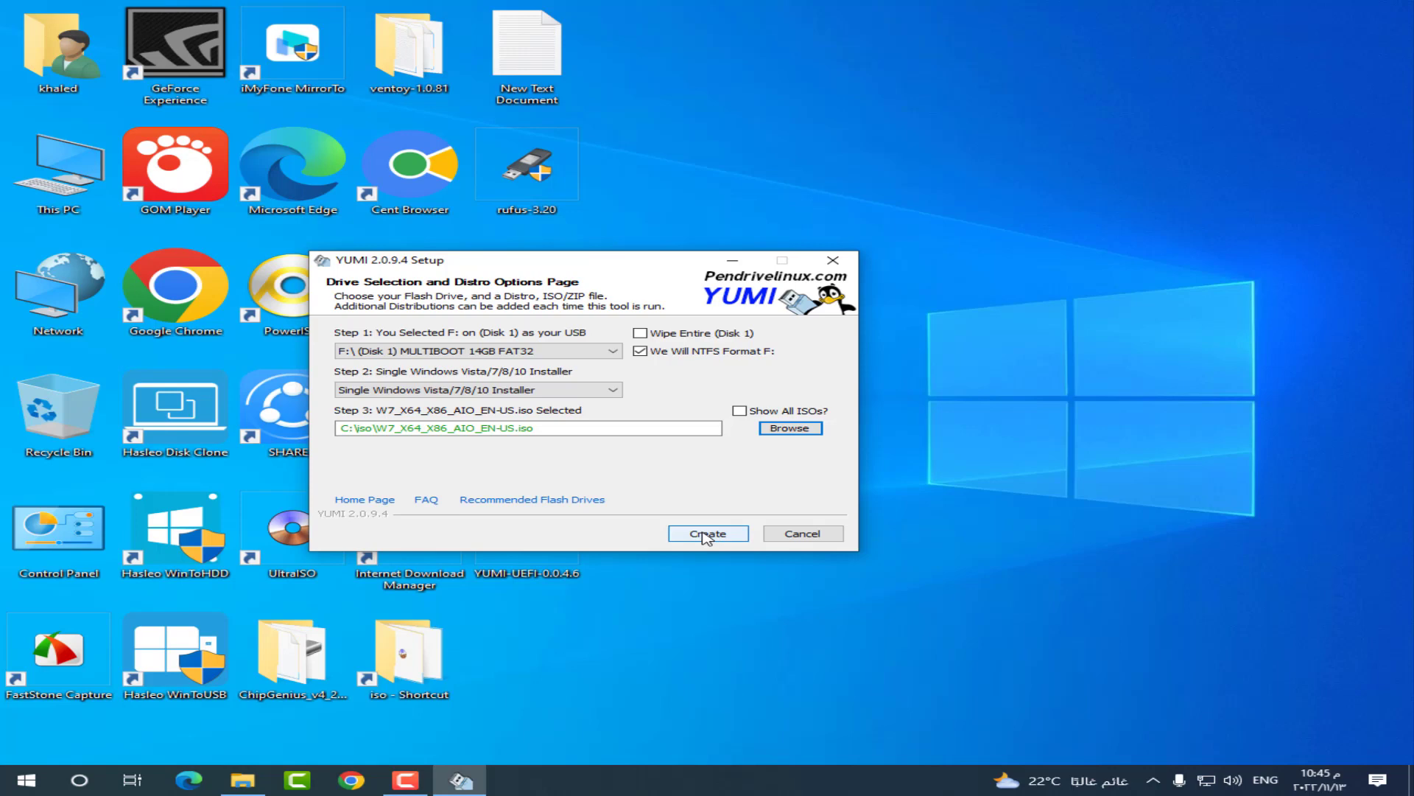
# Step: Create the bootable drive, approving the erase and NTFS format of F:, and close the Explorer window of the drive
pyautogui.click(706, 533)
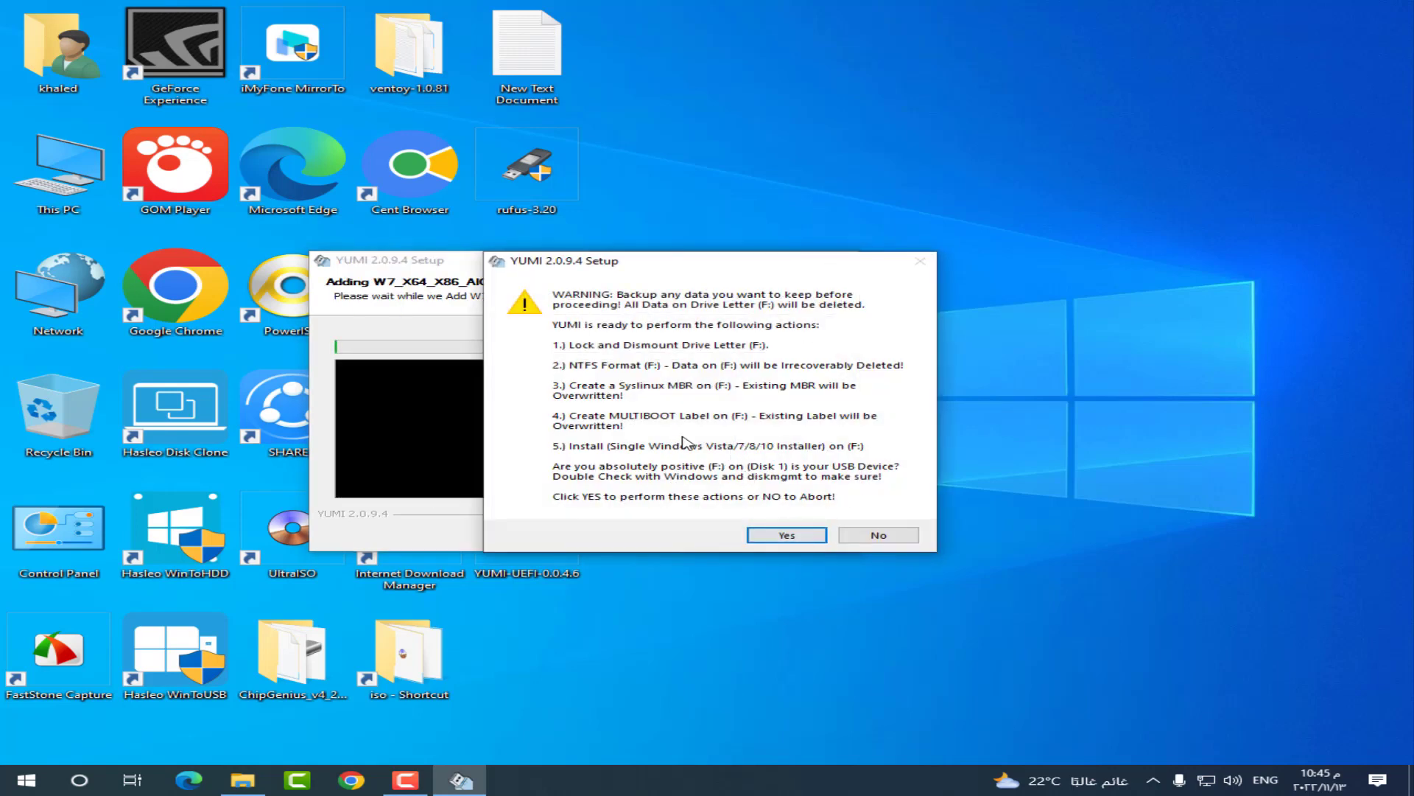
pyautogui.click(784, 537)
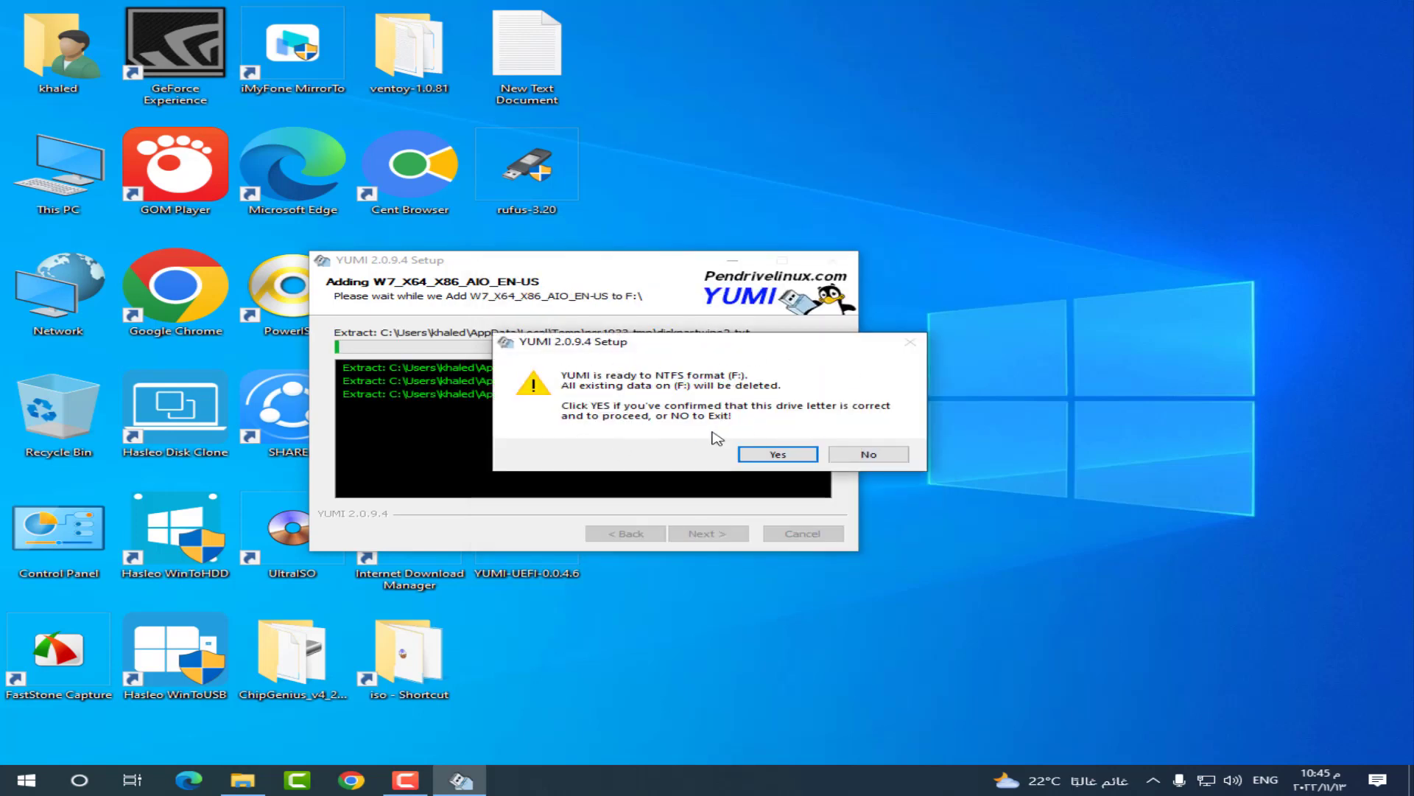
pyautogui.click(781, 456)
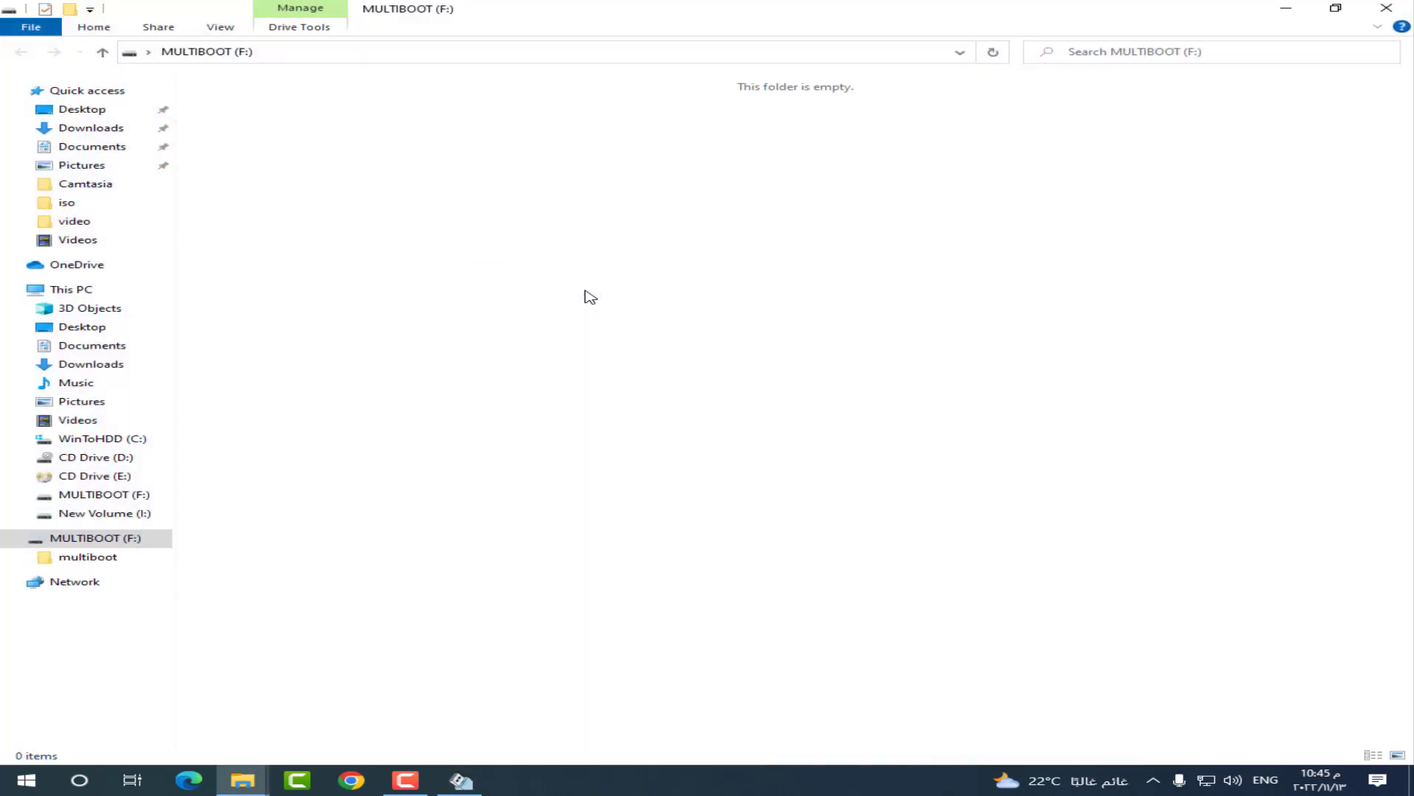
pyautogui.click(1385, 8)
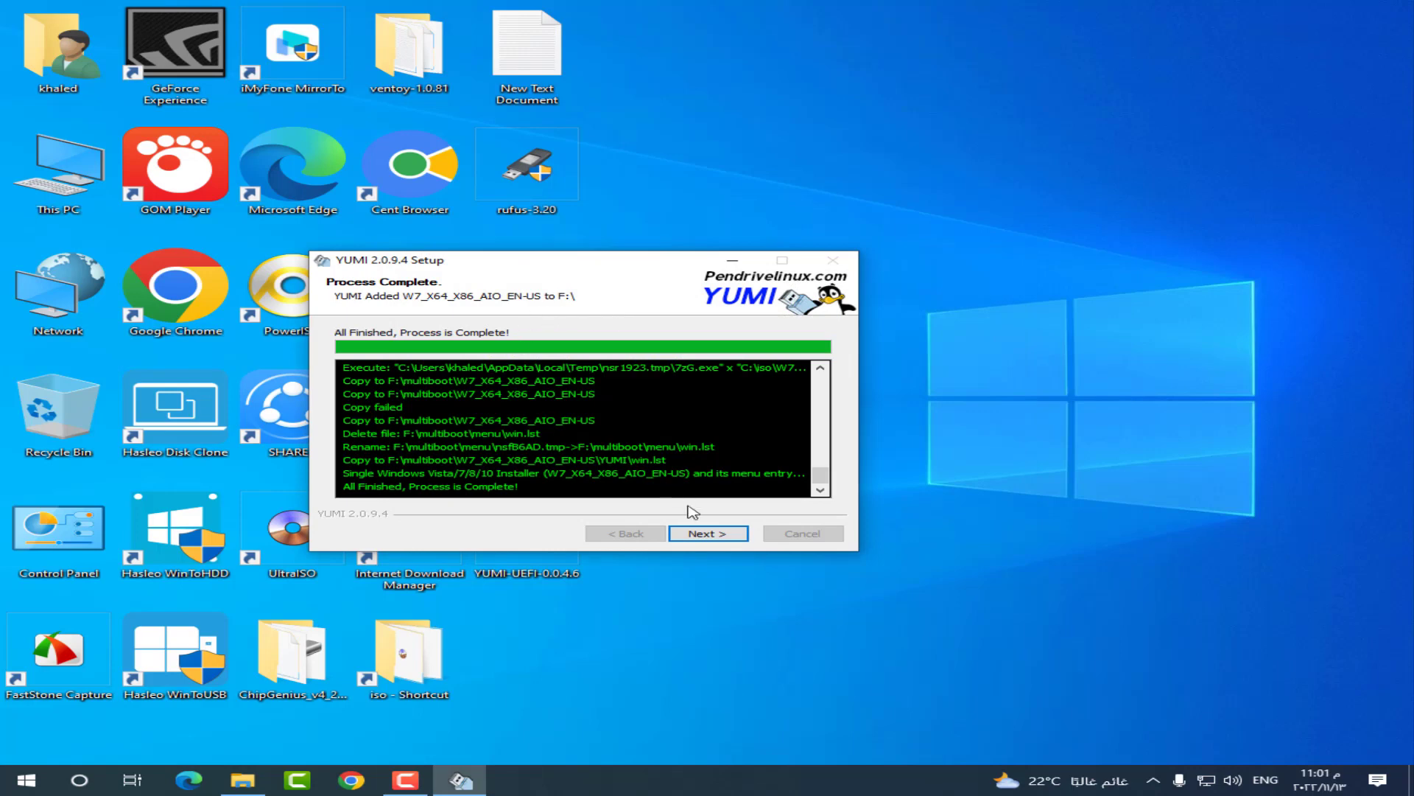
# Step: Agree to add another ISO to F: and choose Single Windows Vista/7/8/10 Installer as its distribution
pyautogui.click(709, 536)
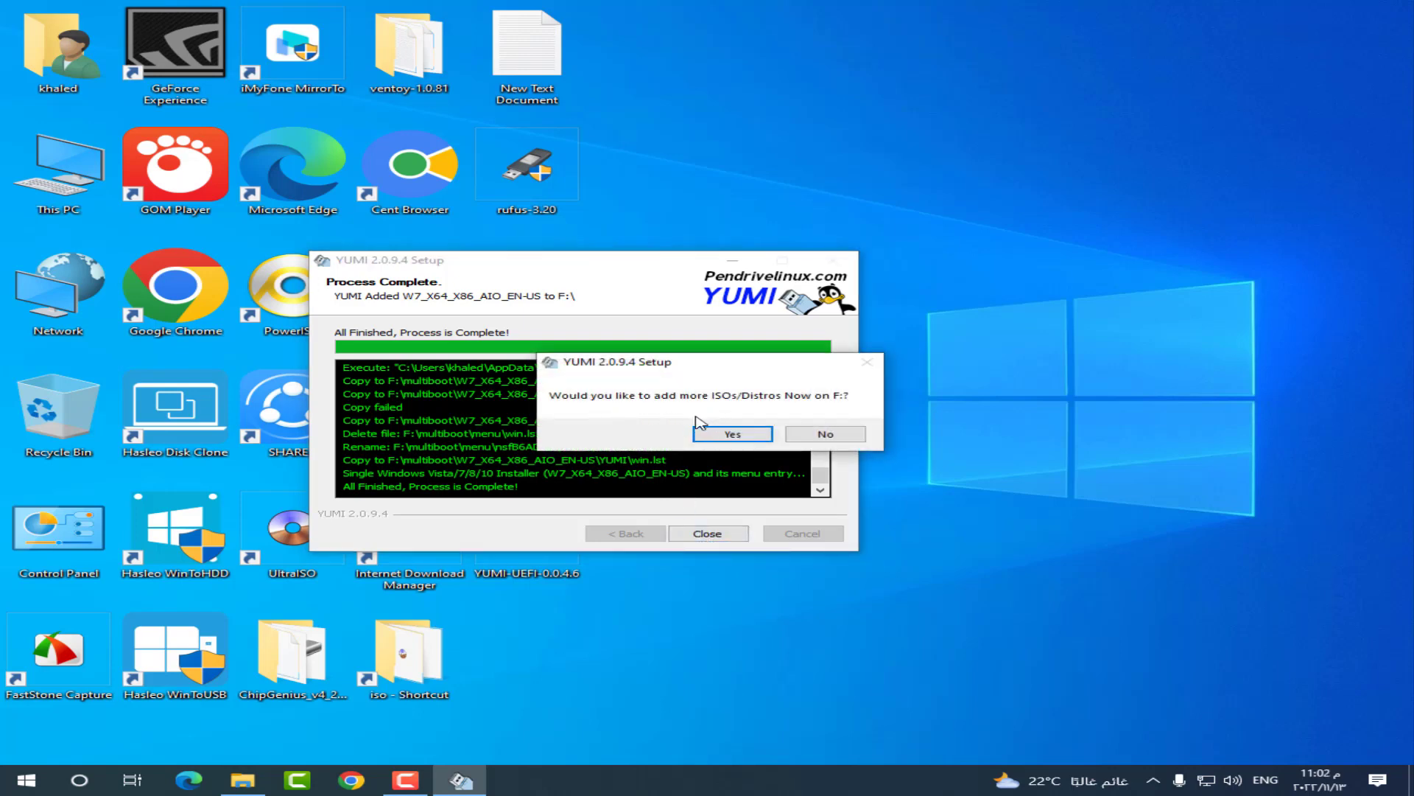
pyautogui.click(733, 435)
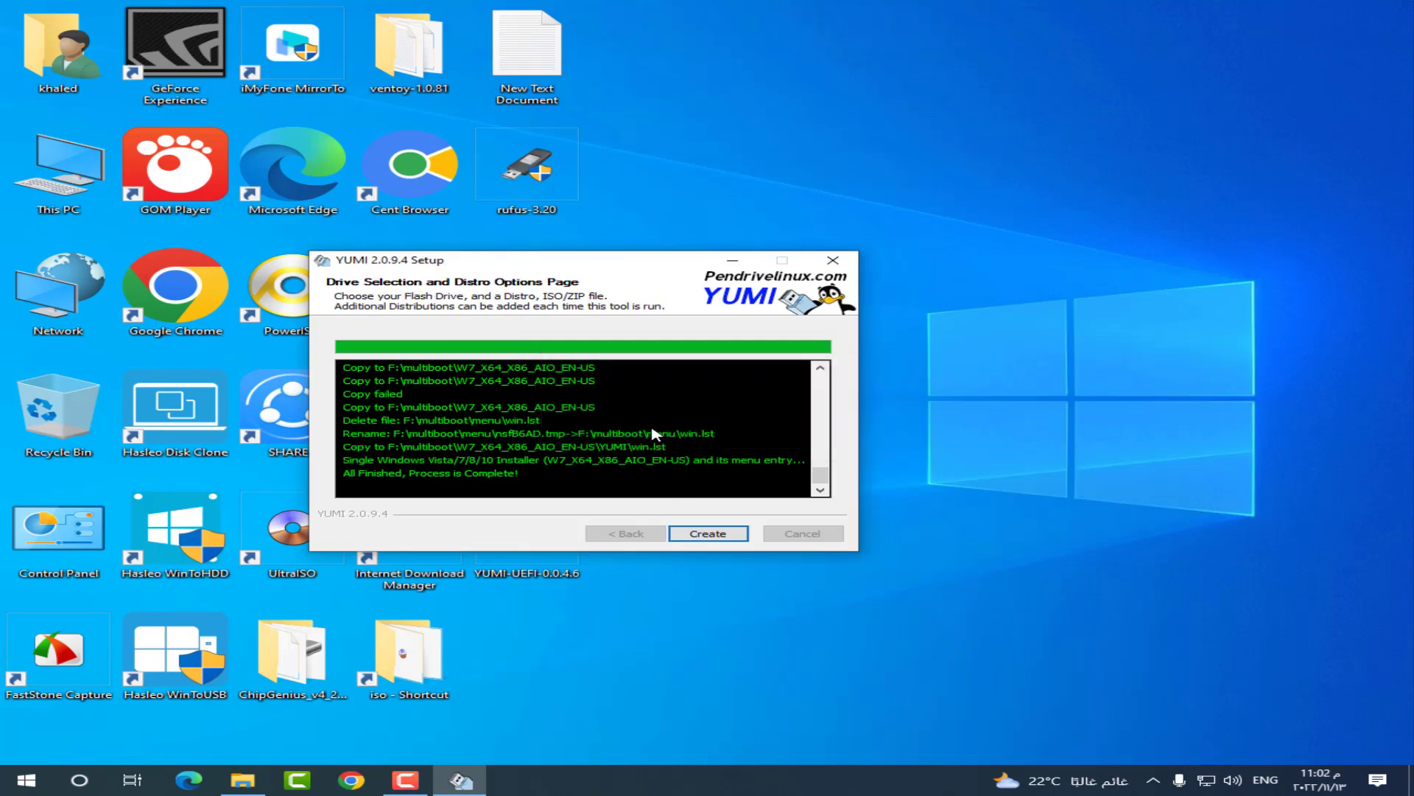
pyautogui.click(614, 391)
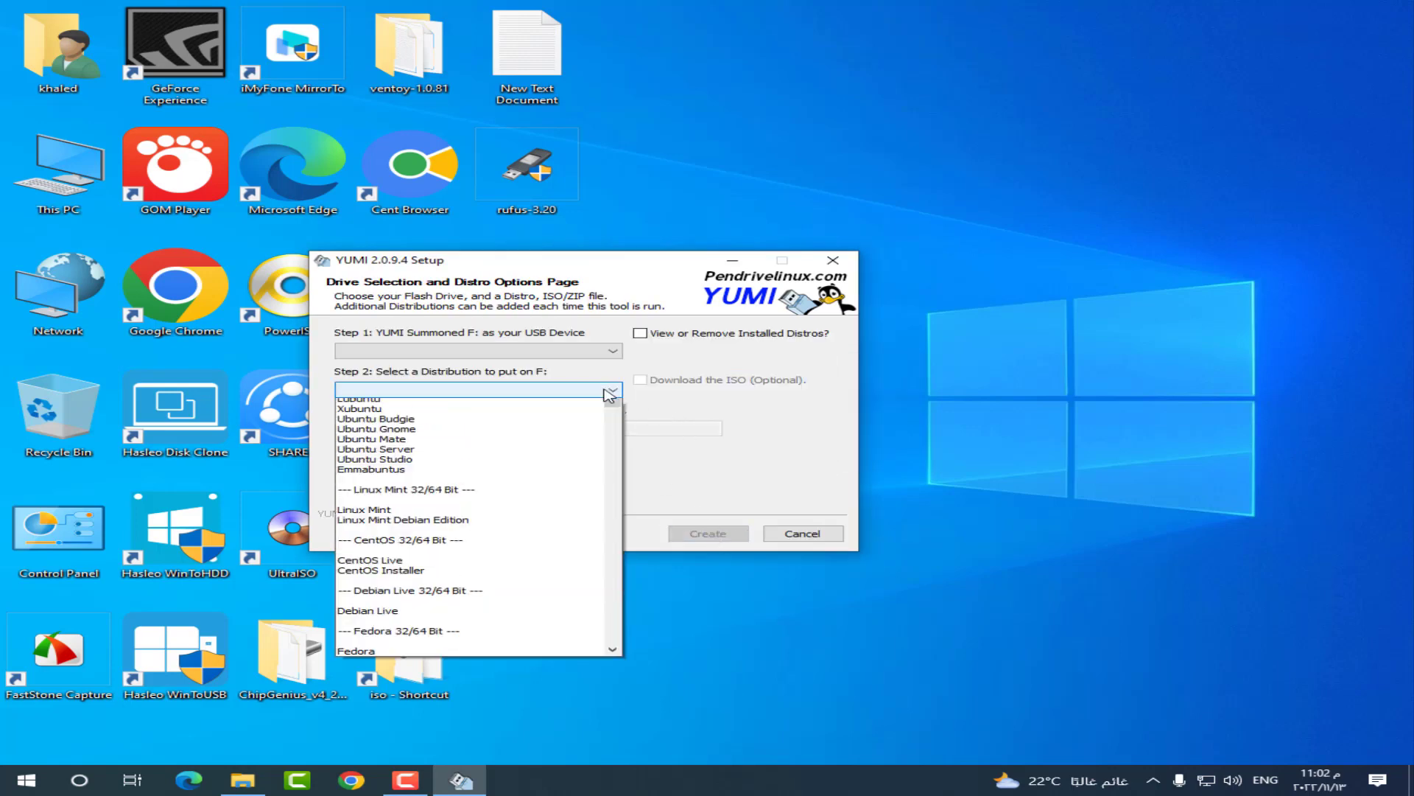
pyautogui.moveTo(613, 412); pyautogui.dragTo(619, 659)
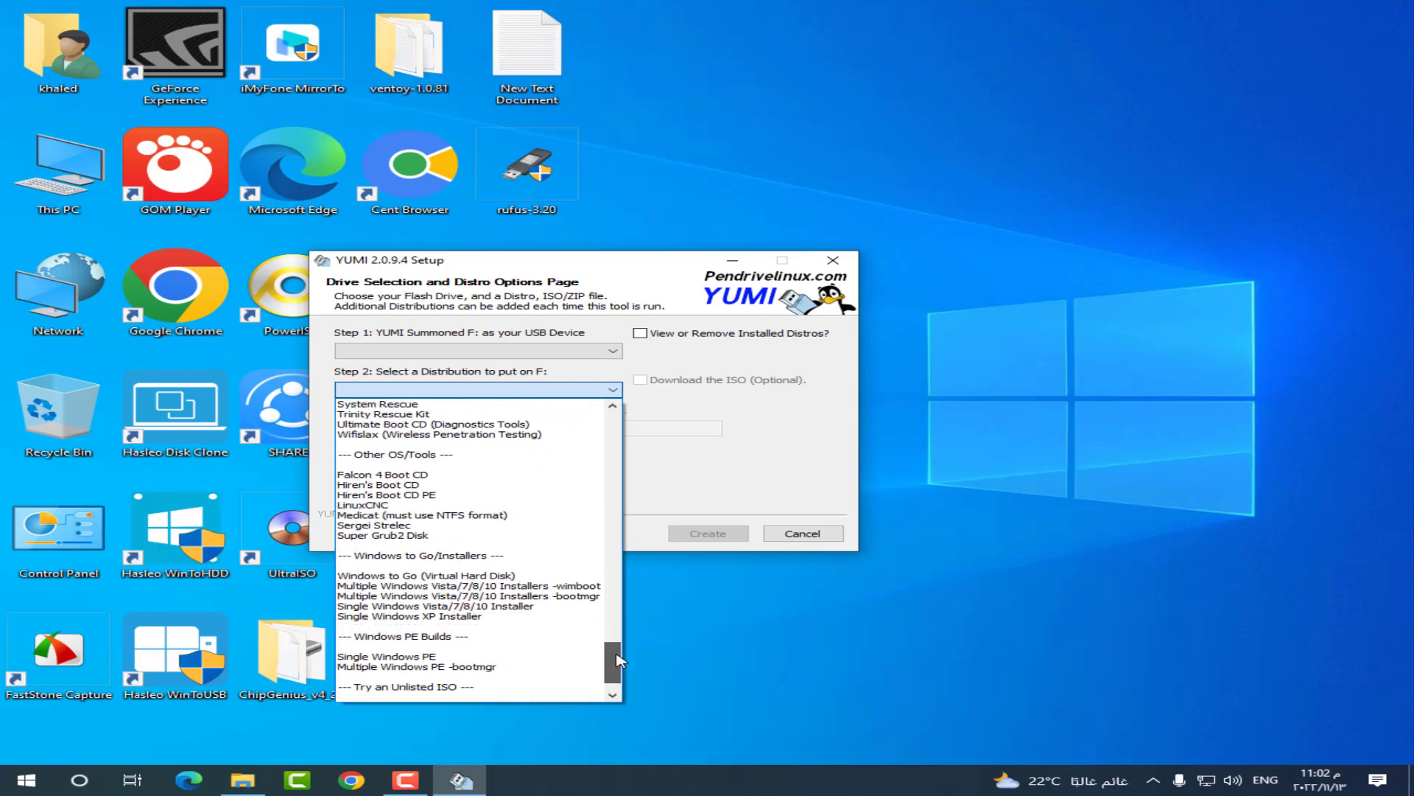
pyautogui.click(468, 606)
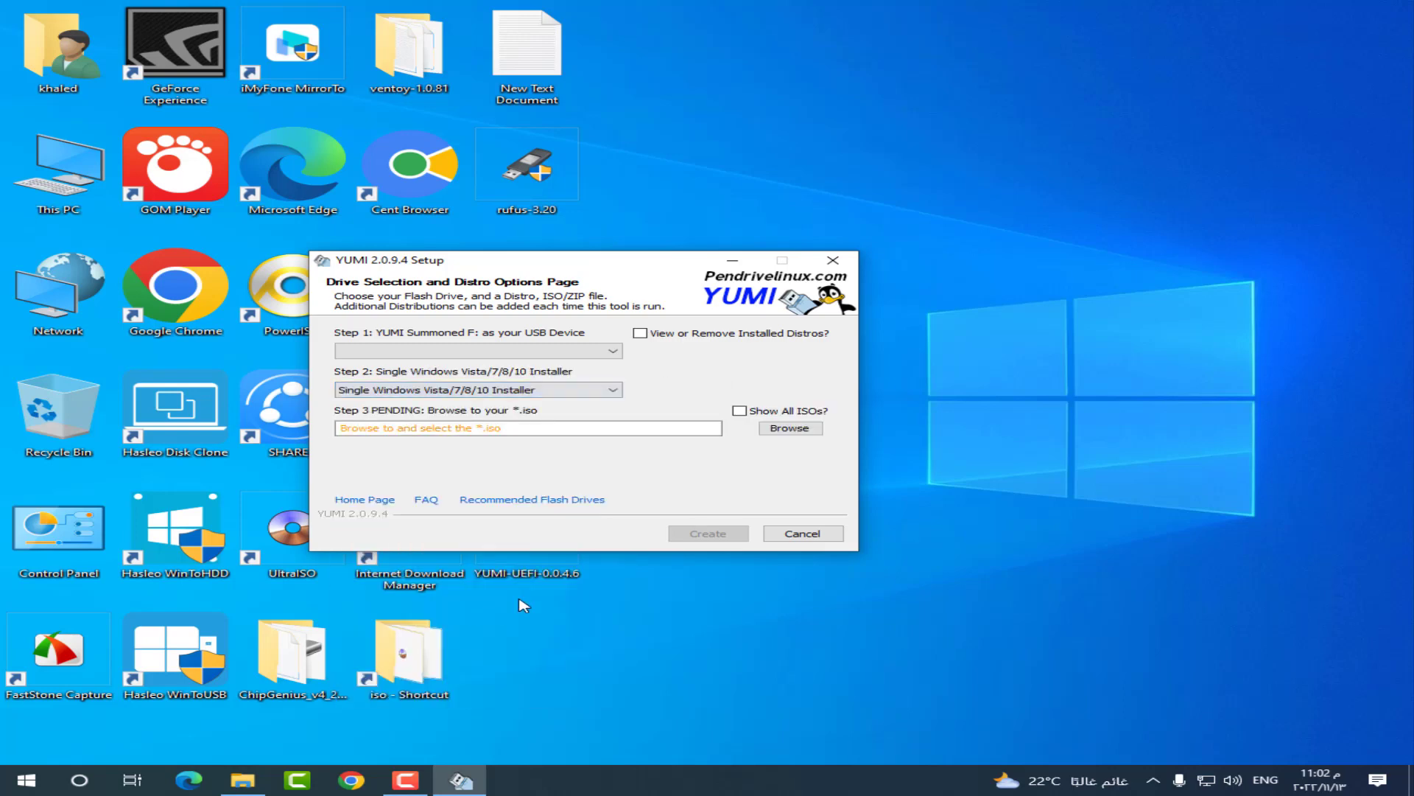
# Step: Load Win10_21H2_English_x64.iso from C:\iso and start adding it to the USB drive
pyautogui.click(791, 429)
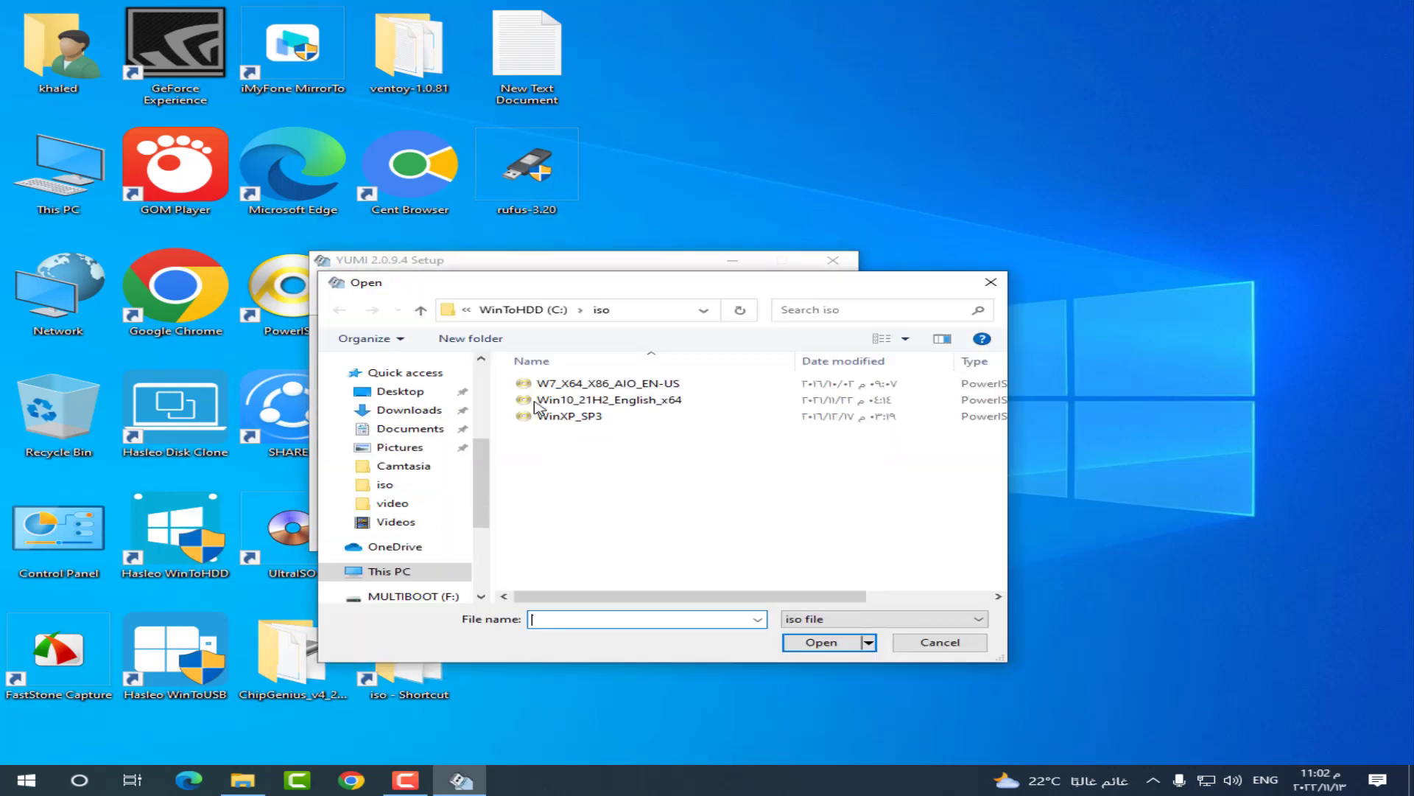
pyautogui.click(578, 402)
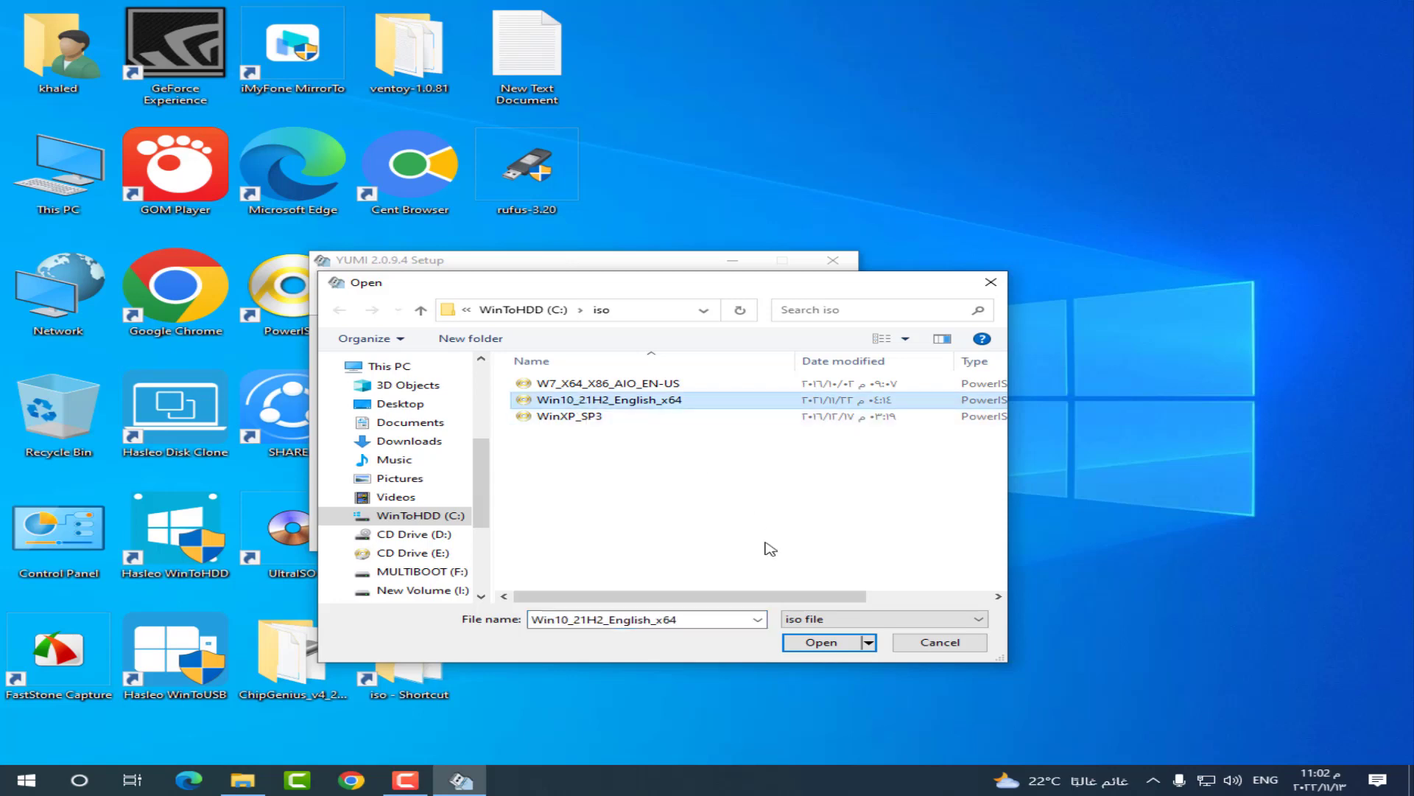
pyautogui.click(824, 645)
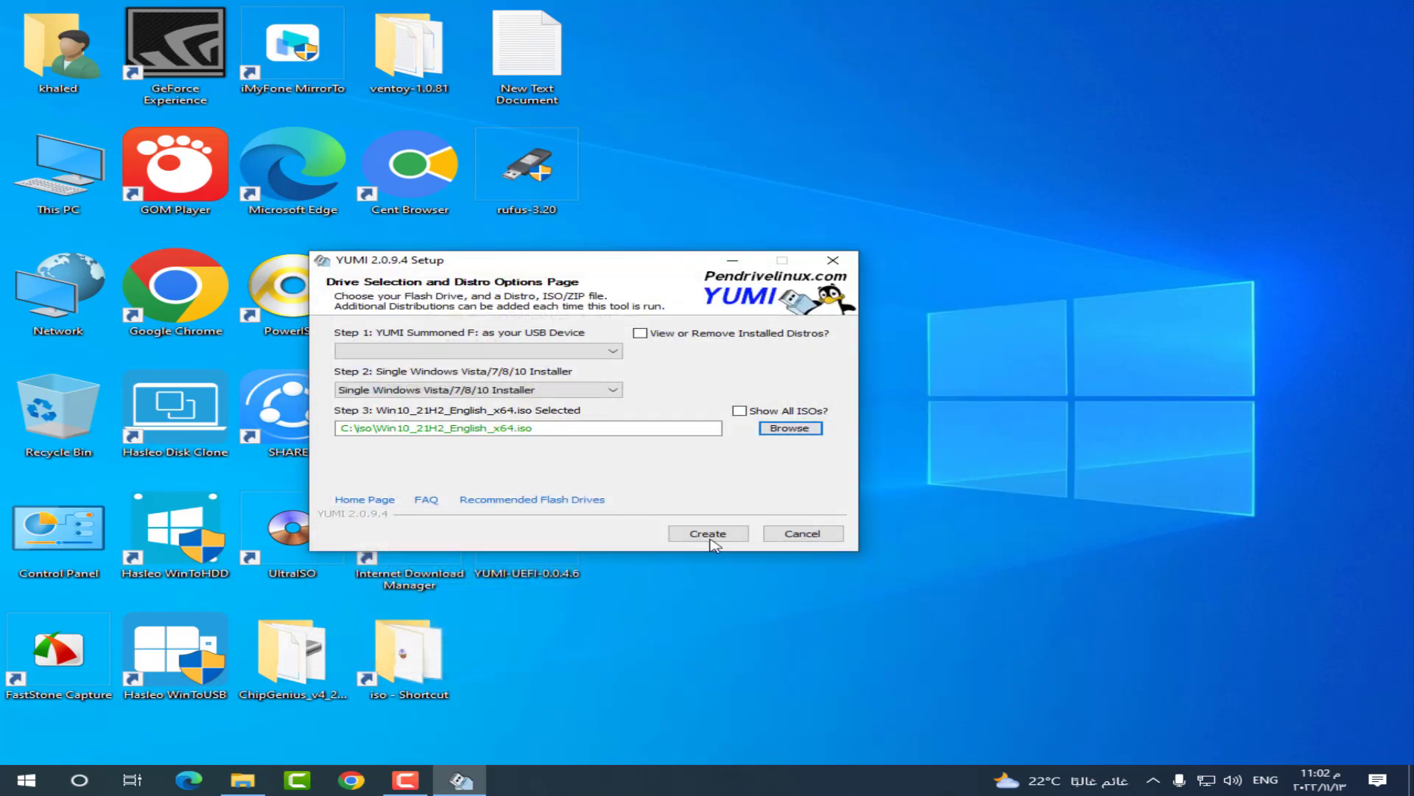
pyautogui.click(708, 534)
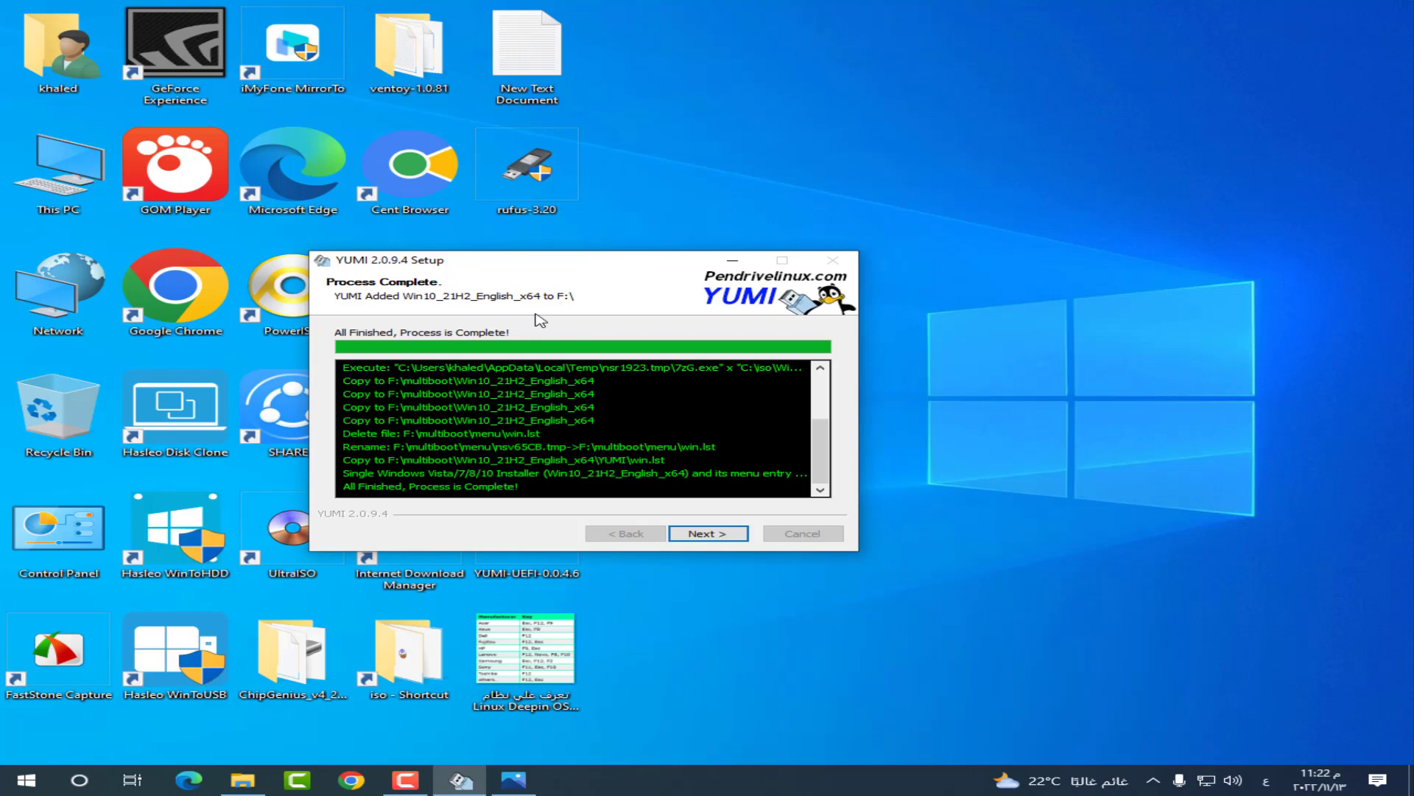
# Step: Decline adding more ISOs to F: and finish the YUMI setup
pyautogui.click(712, 535)
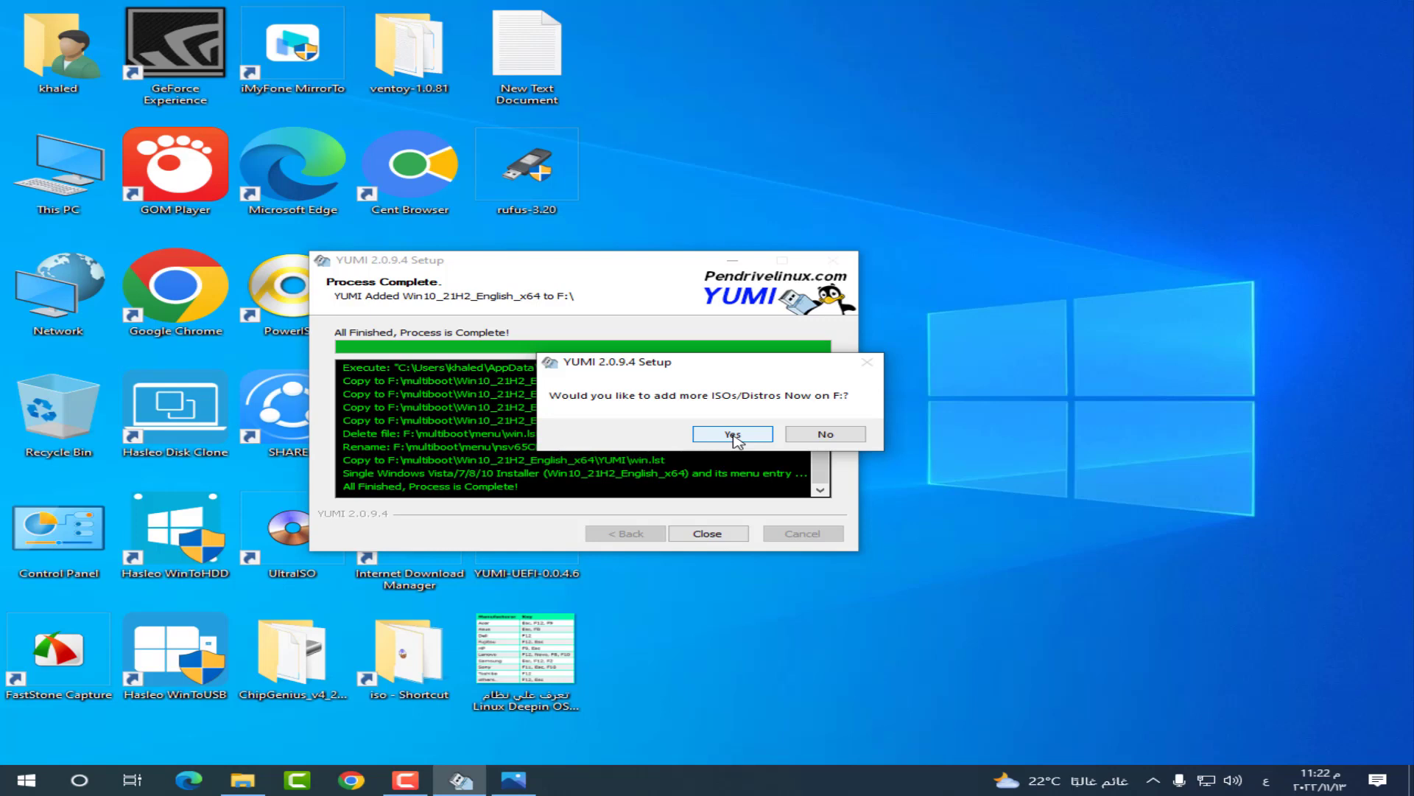
pyautogui.click(837, 439)
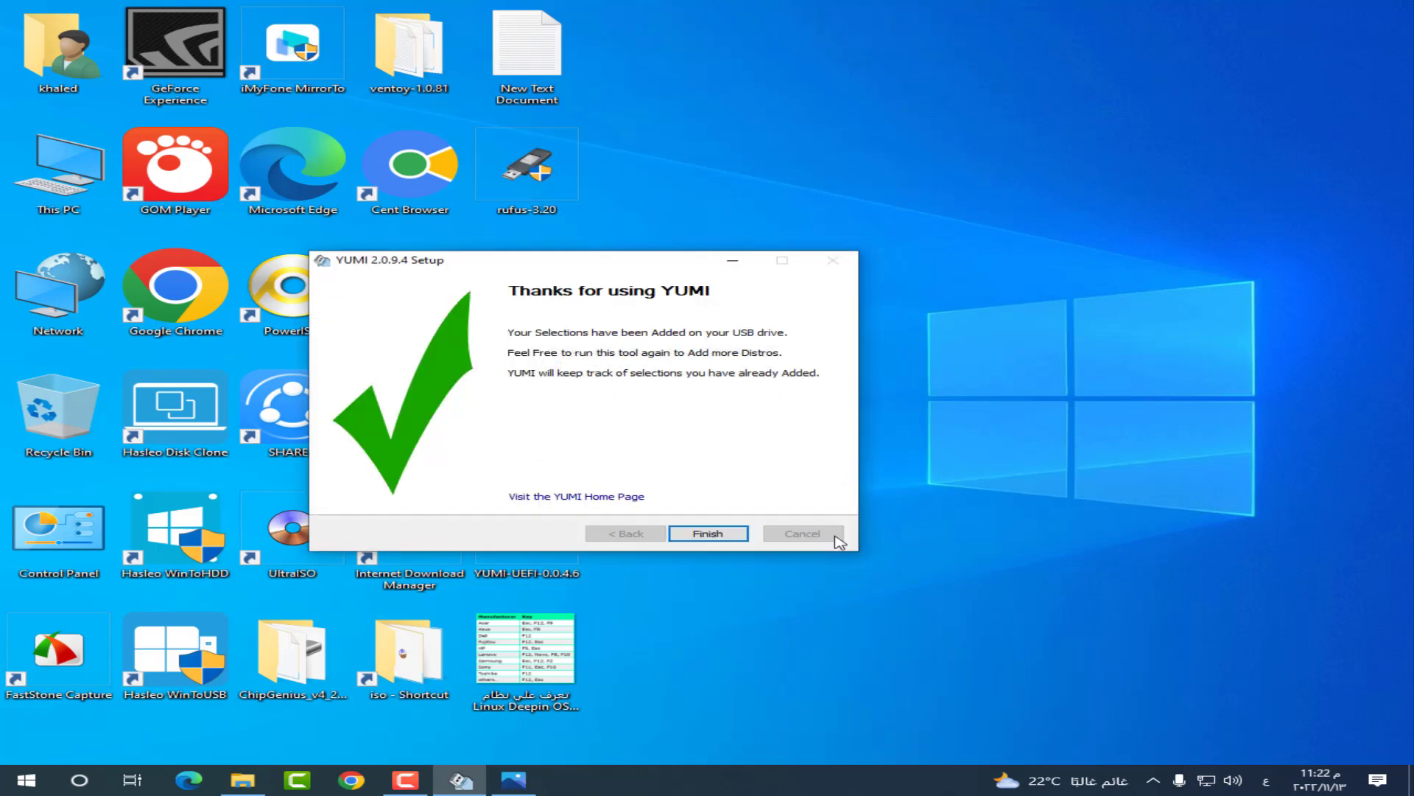
pyautogui.click(728, 535)
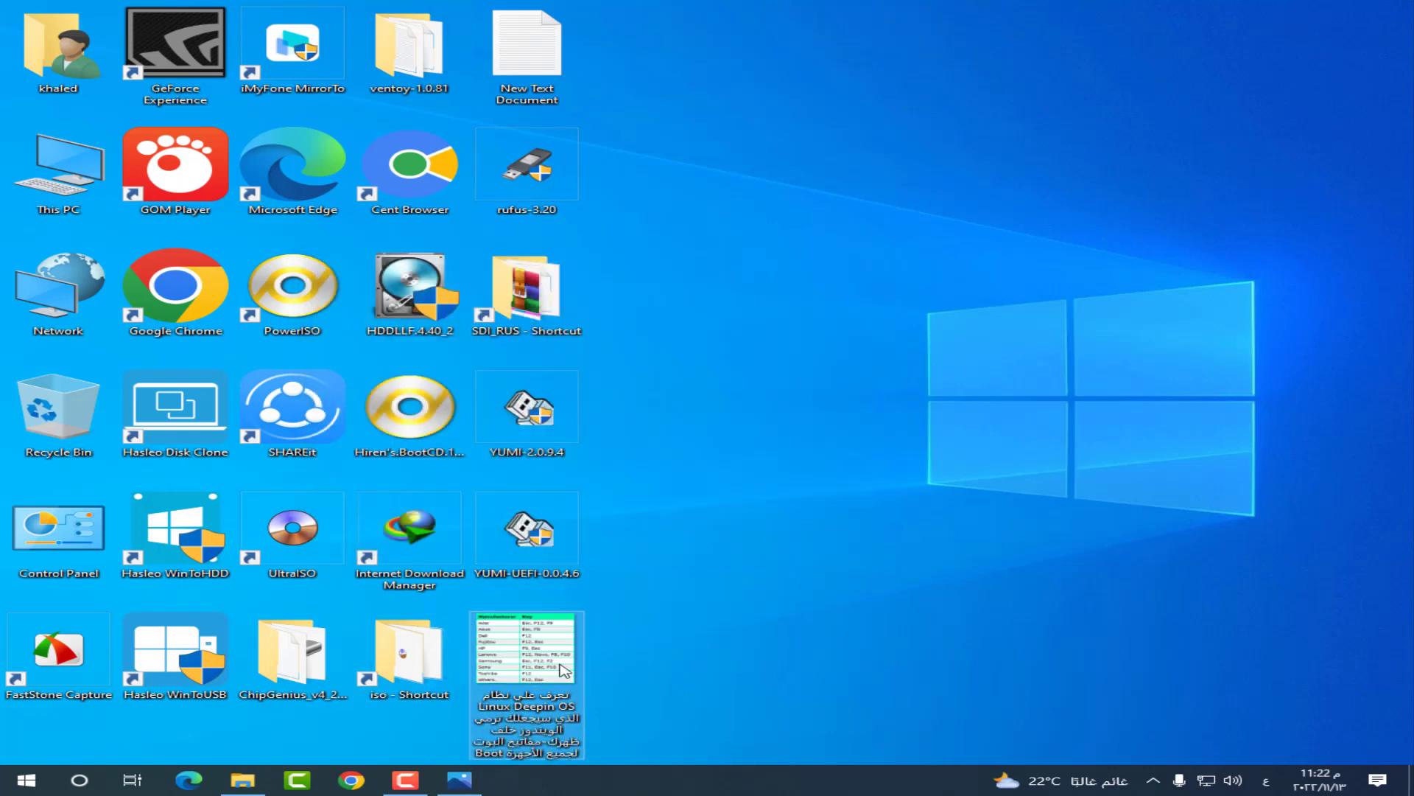
# Step: Open the desktop image with the table of boot keys per computer manufacturer
pyautogui.doubleClick(525, 652)
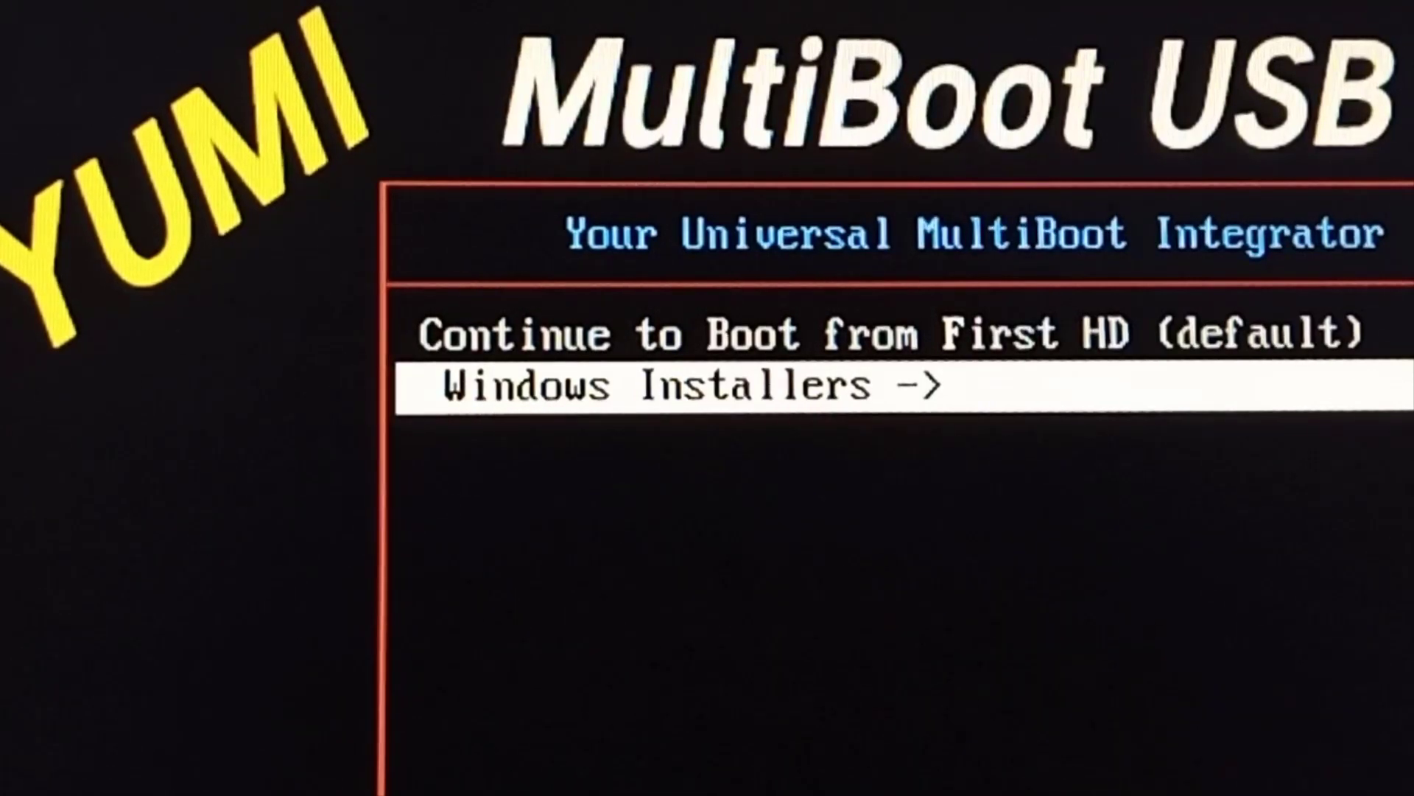
# Step: Enter Windows Installers in the YUMI boot menu and choose the Win10_21H2_English_x64 installation
pyautogui.press('Return')
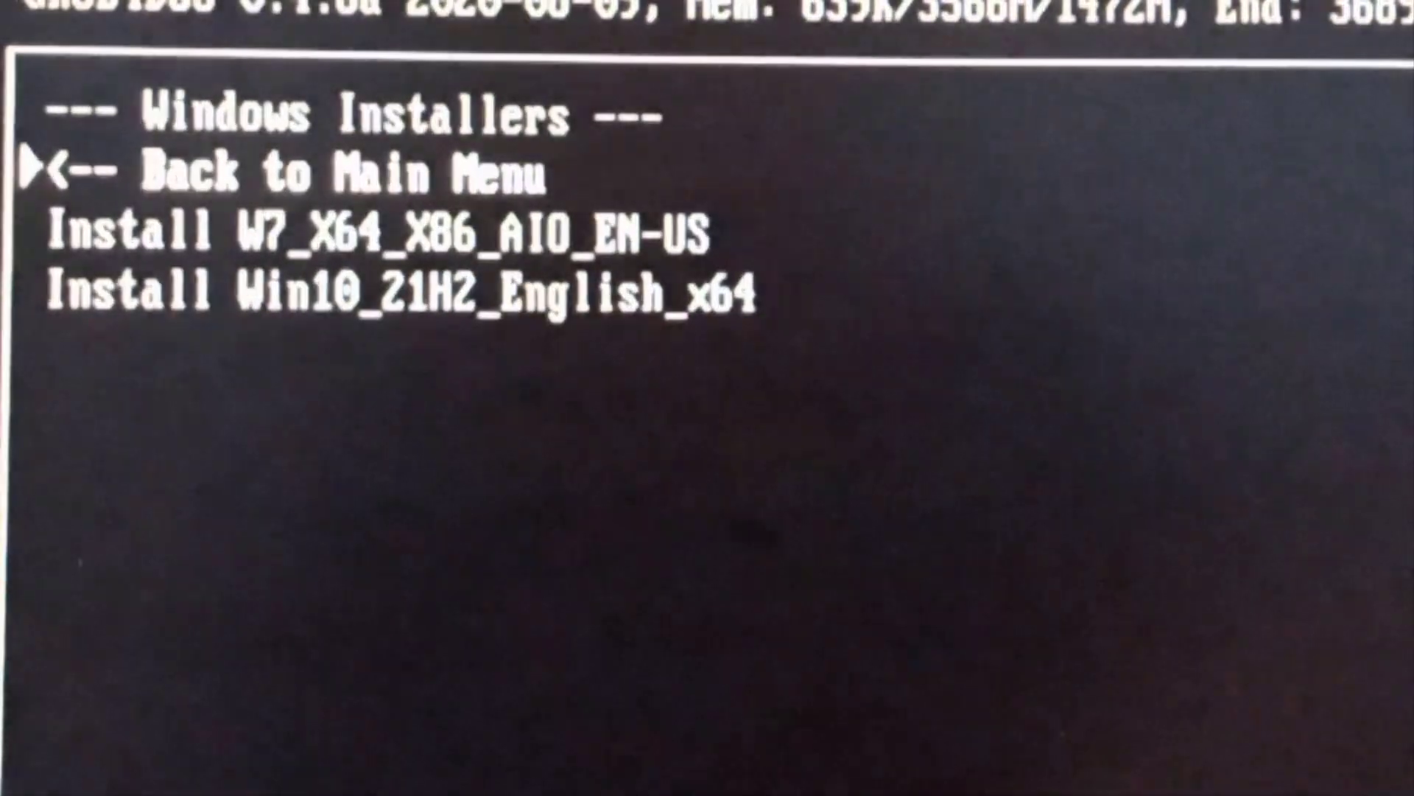
pyautogui.press('Down')
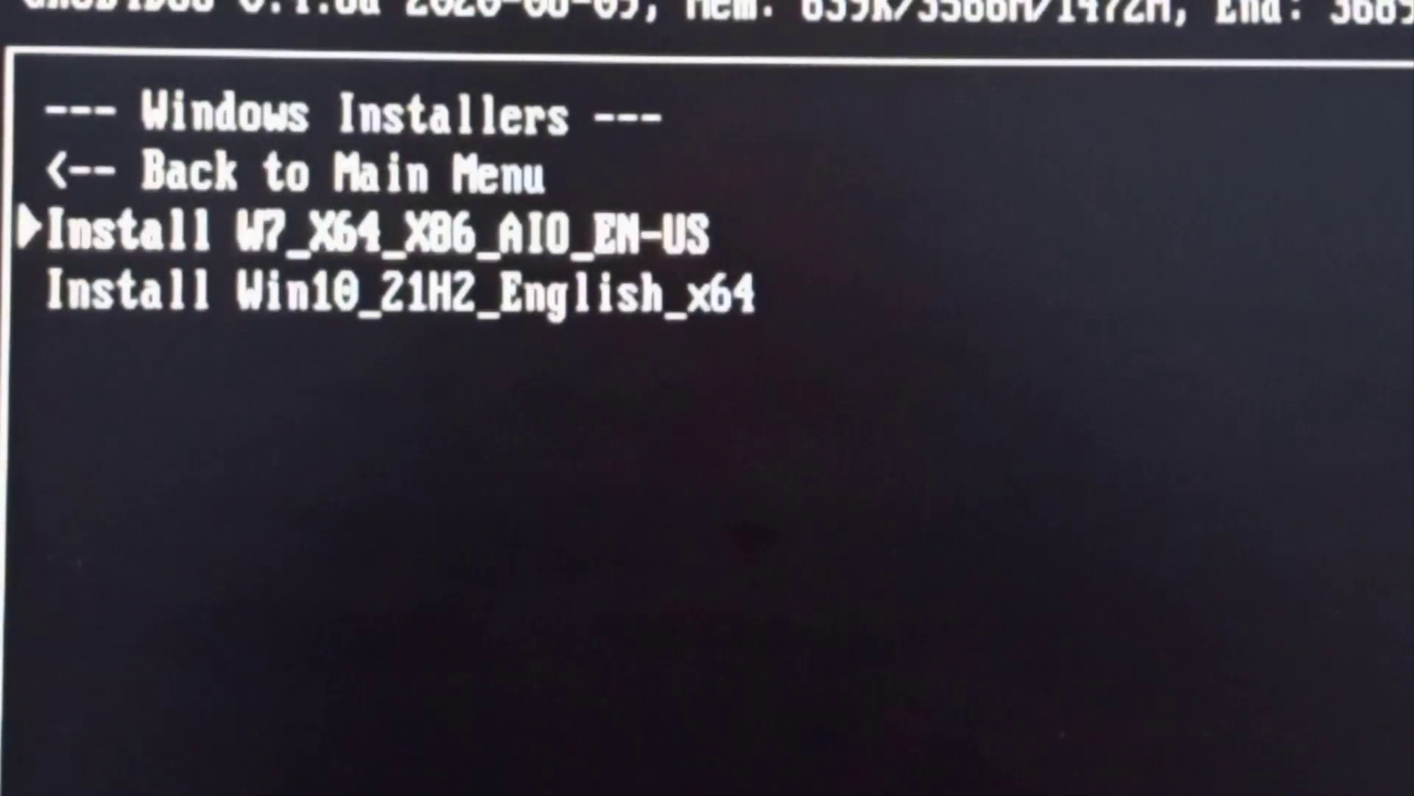
pyautogui.press('Down')
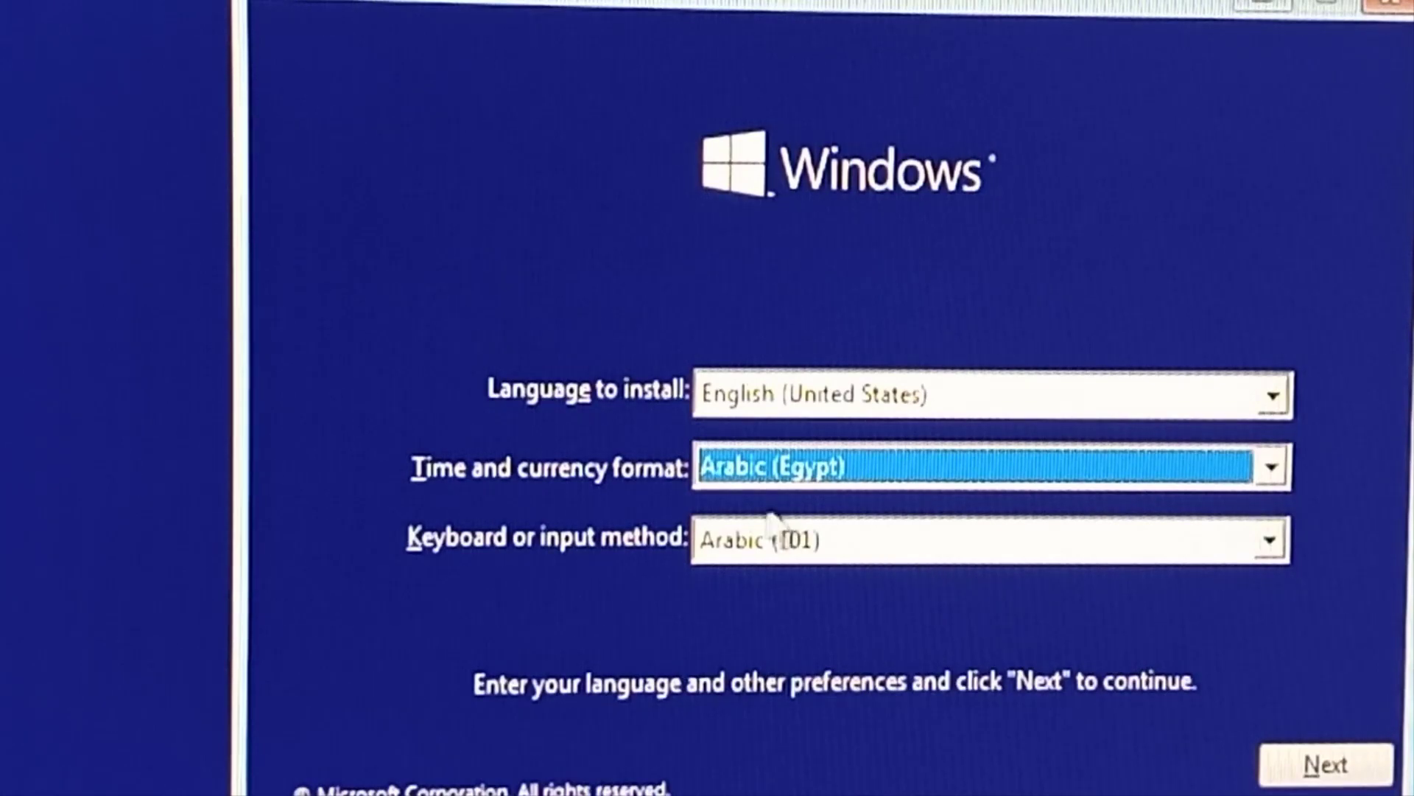
# Step: Confirm the language and regional settings, start the installation and choose Windows 10 Pro x64 as the edition
pyautogui.click(1337, 770)
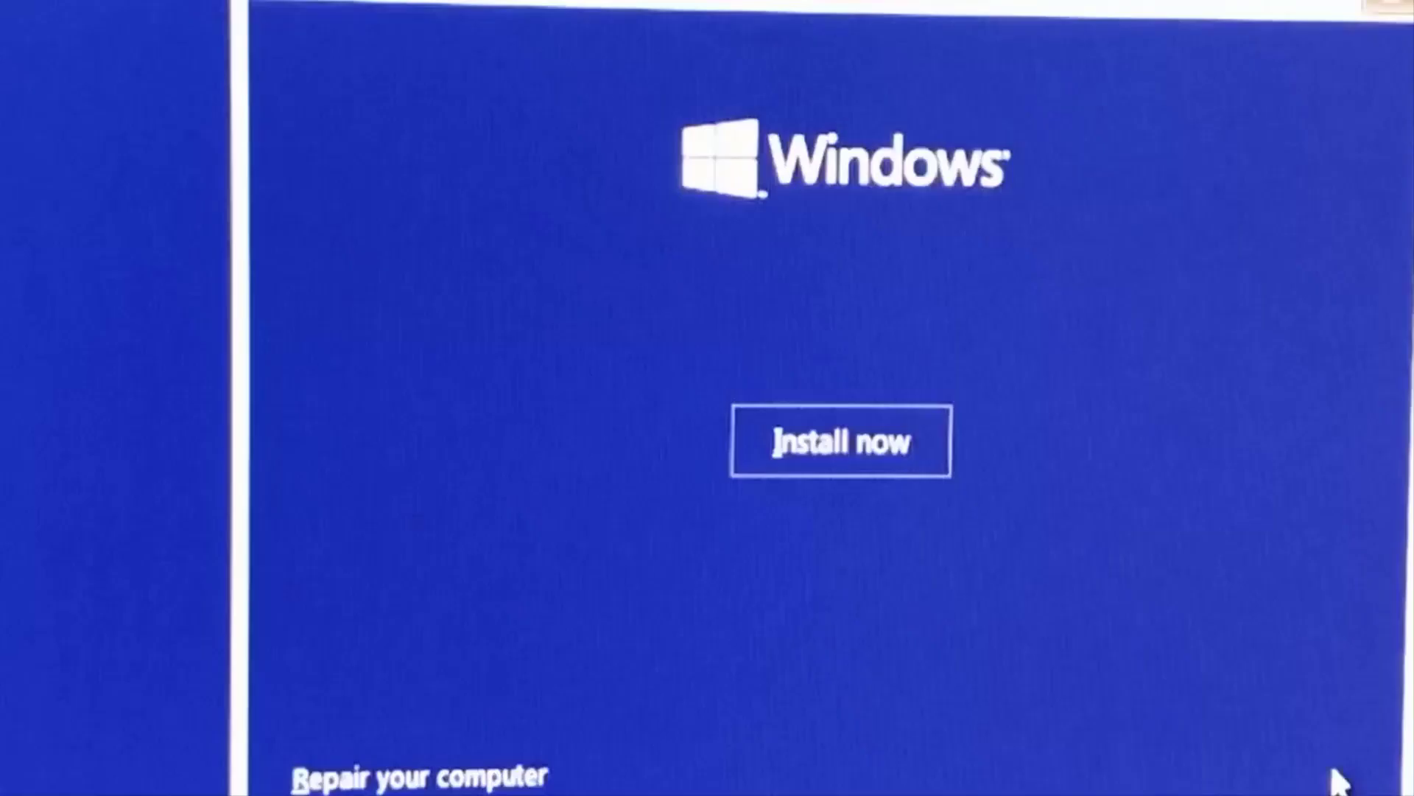
pyautogui.click(859, 457)
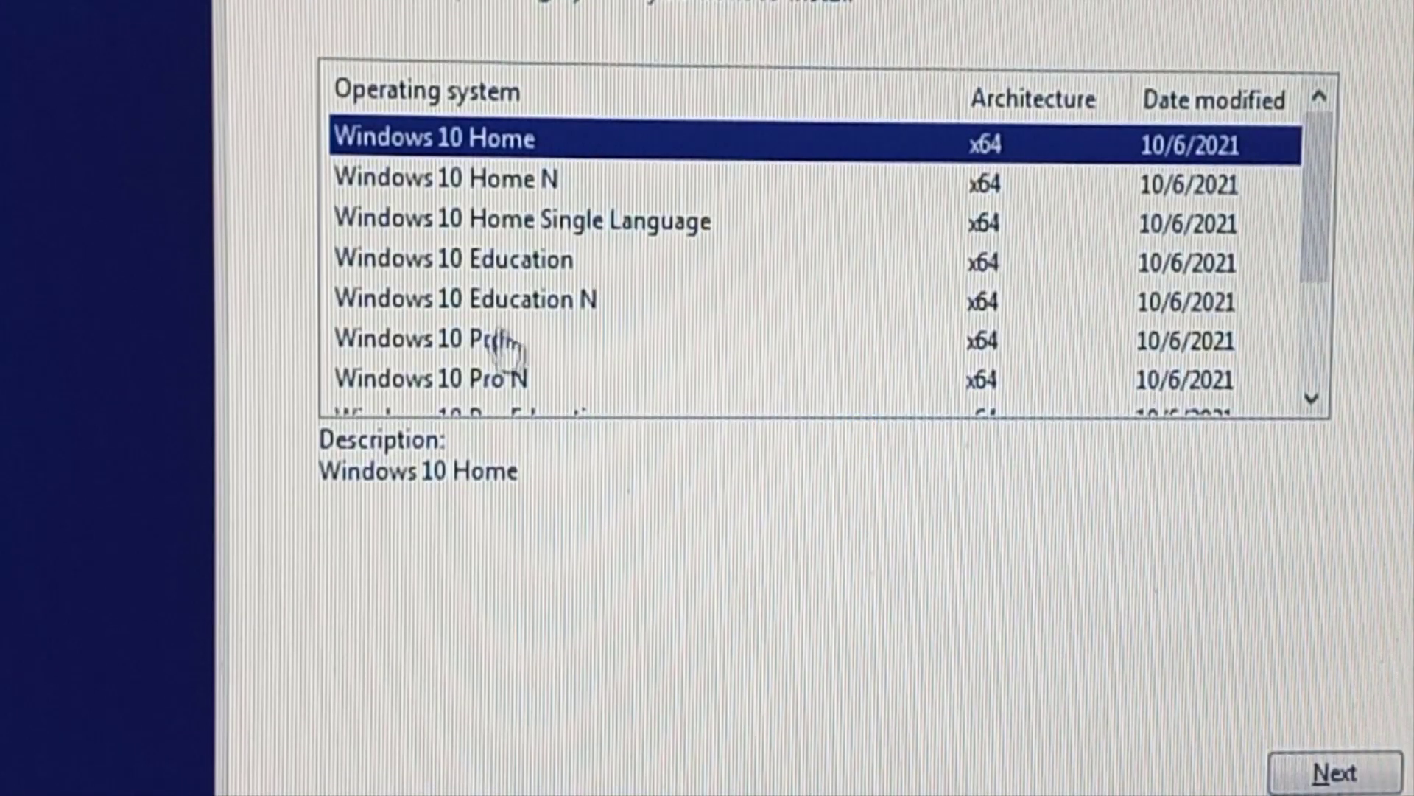
pyautogui.click(469, 343)
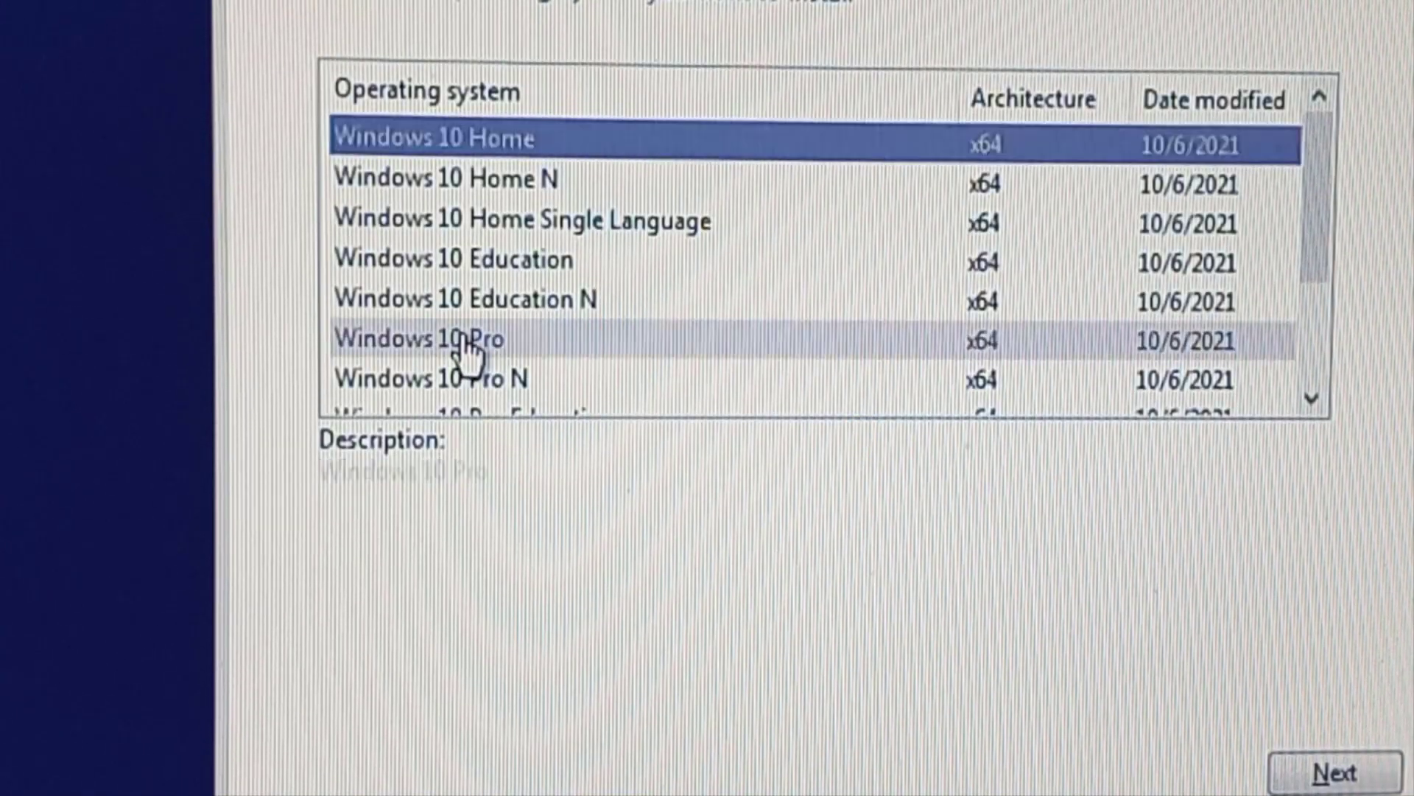
pyautogui.click(1323, 770)
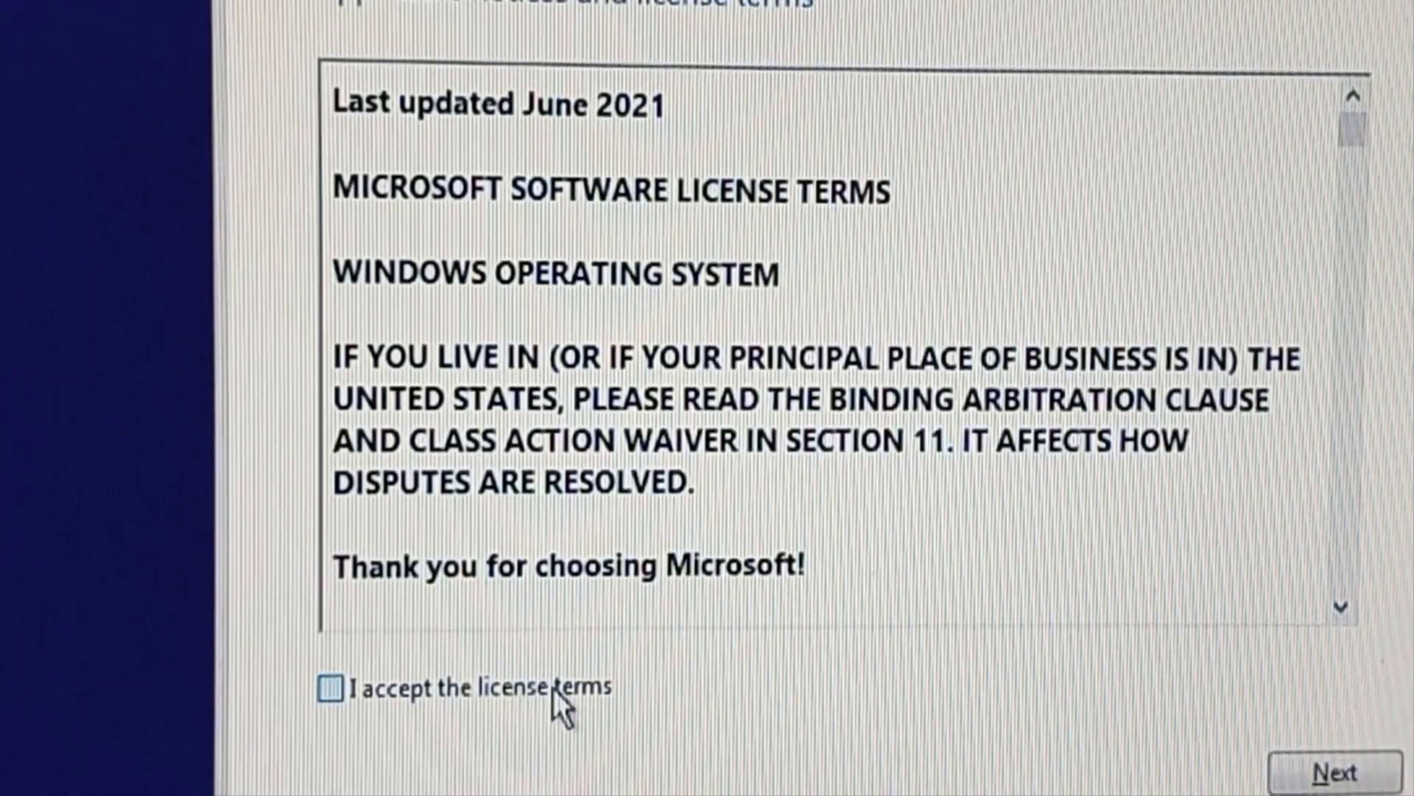
# Step: Accept the license terms and choose a custom Windows-only installation with Drive 0 Partition 1: WinToHDD as the target
pyautogui.click(557, 691)
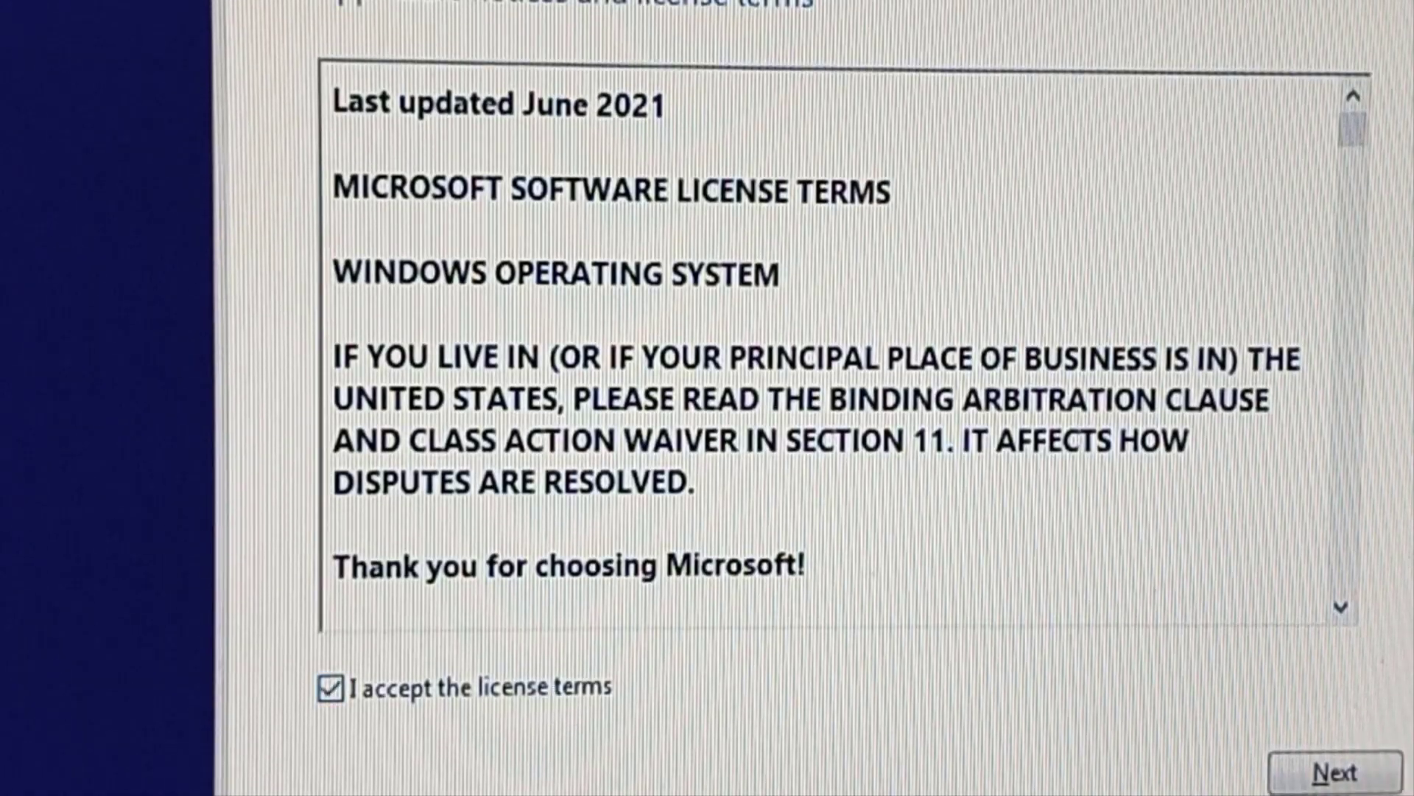
pyautogui.click(1311, 774)
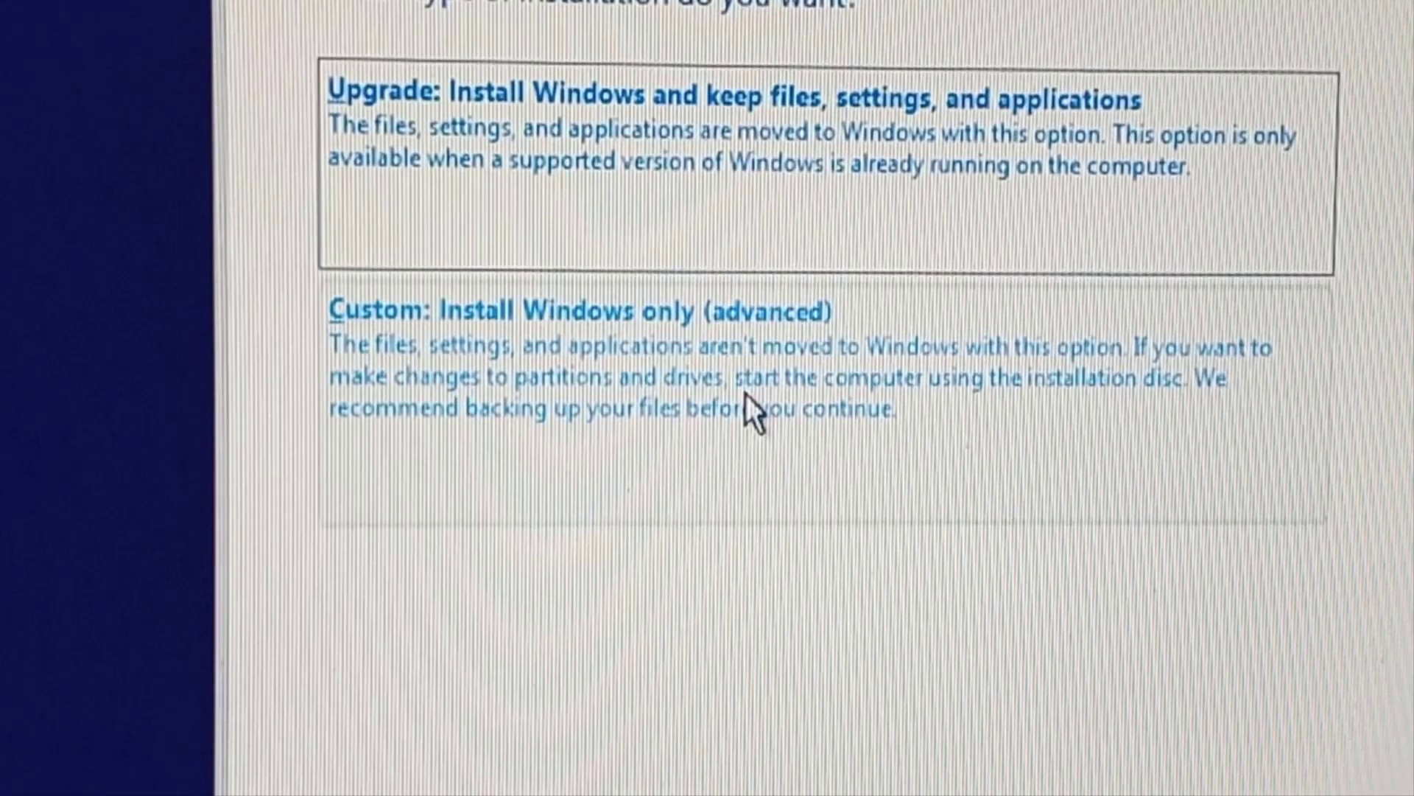
pyautogui.click(746, 398)
pyautogui.click(581, 193)
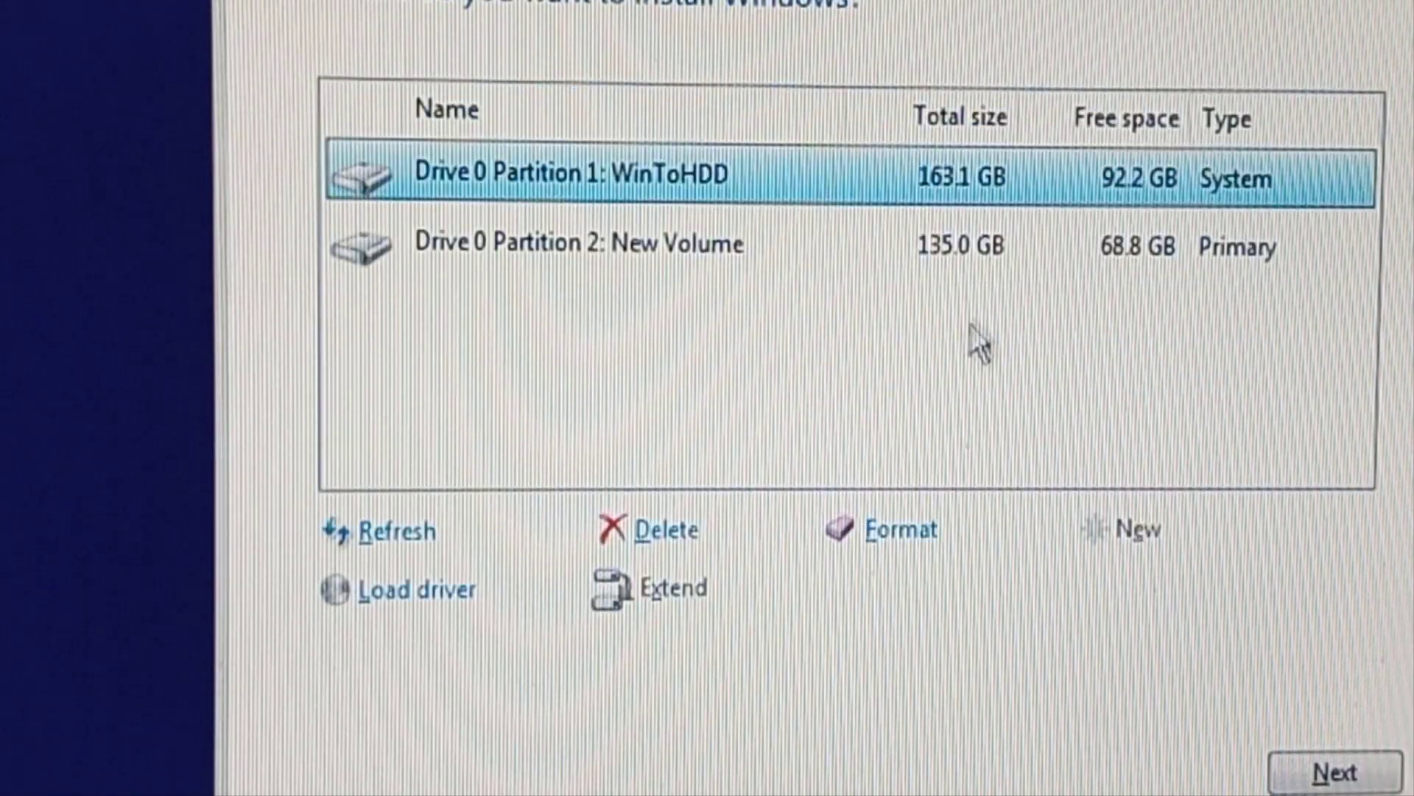